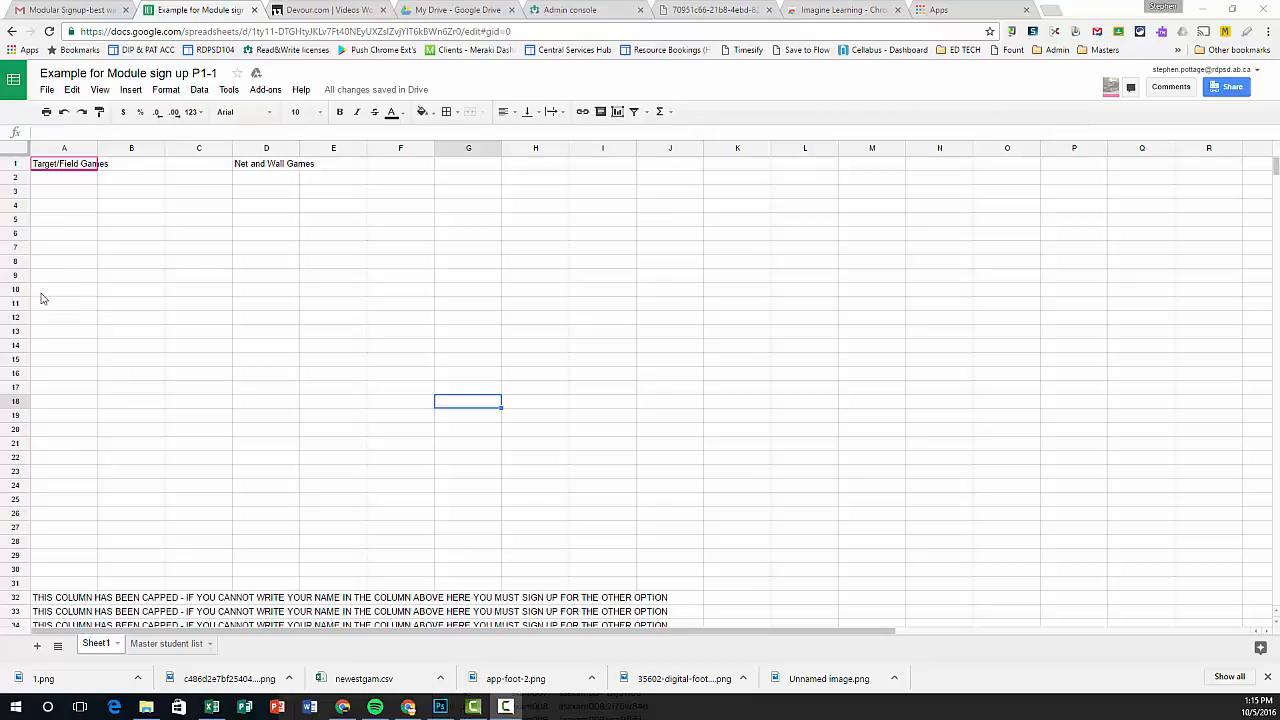
# Delete rows 32 to 1000 from Sheet1, including the rows with the column-capped notices.
pyautogui.scroll(-1, 55, 516)
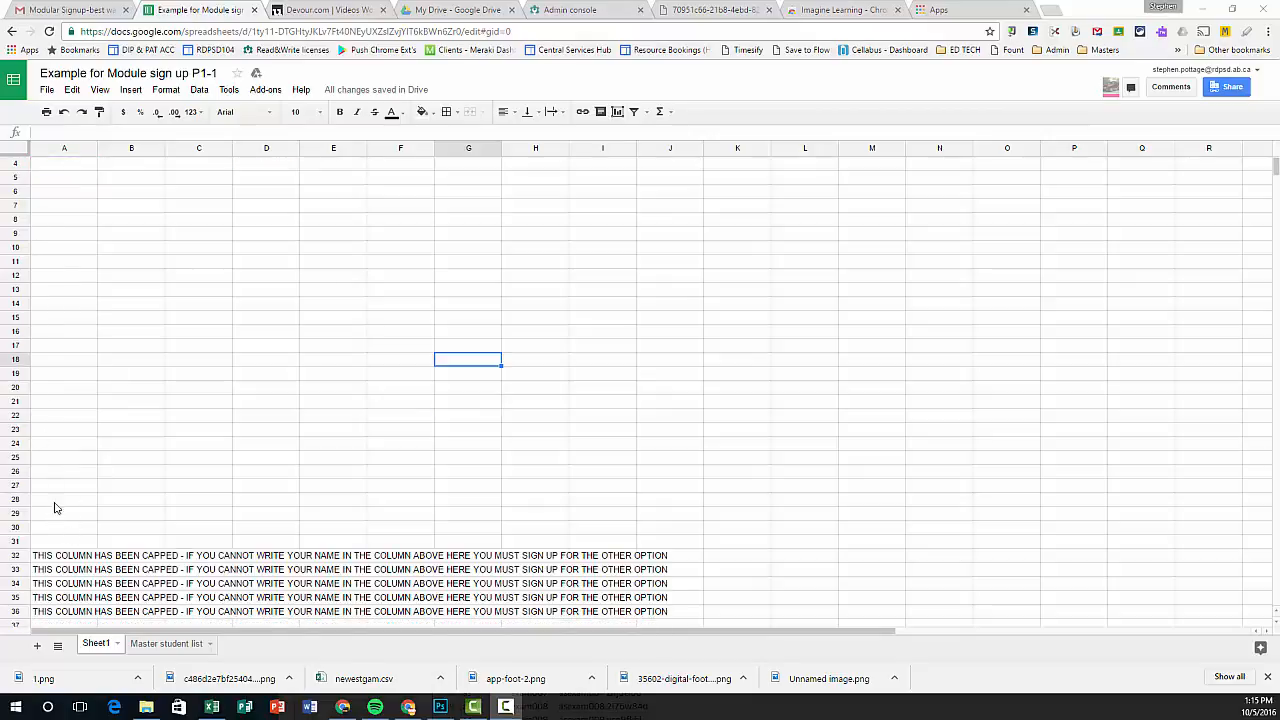
pyautogui.click(16, 541)
pyautogui.scroll(-1, 108, 574)
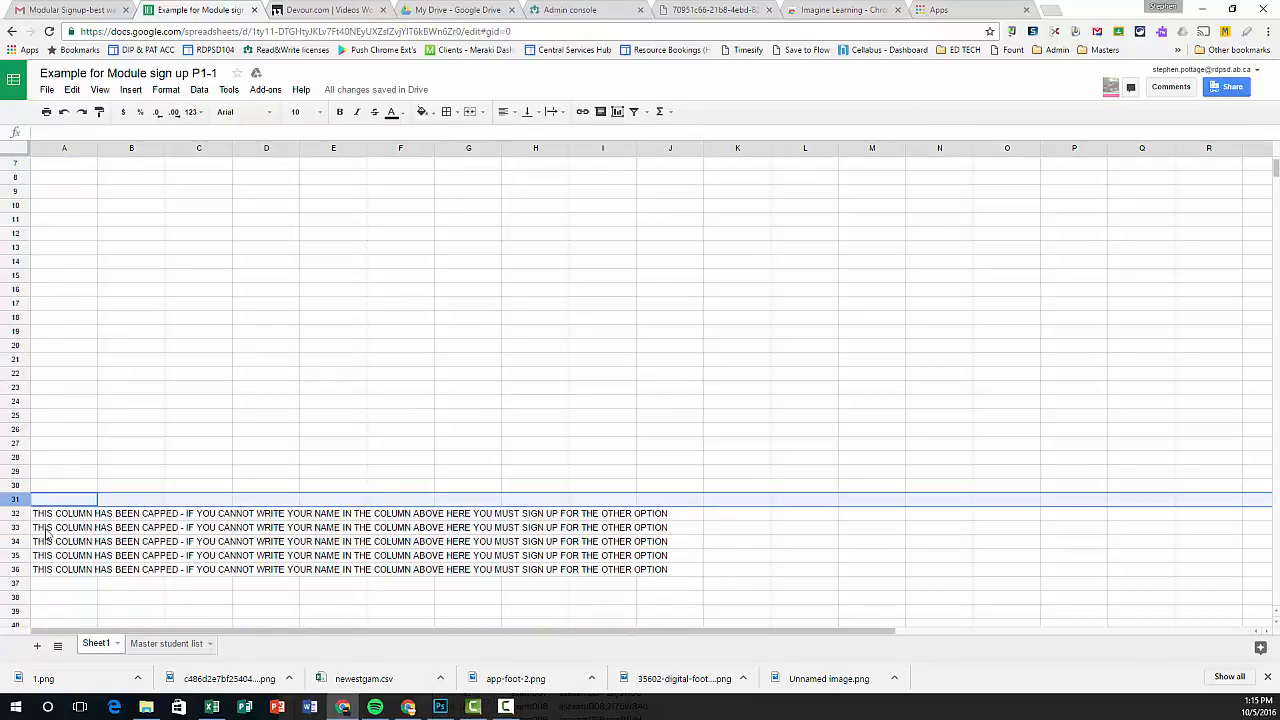
pyautogui.click(17, 513)
pyautogui.scroll(-6, 186, 517)
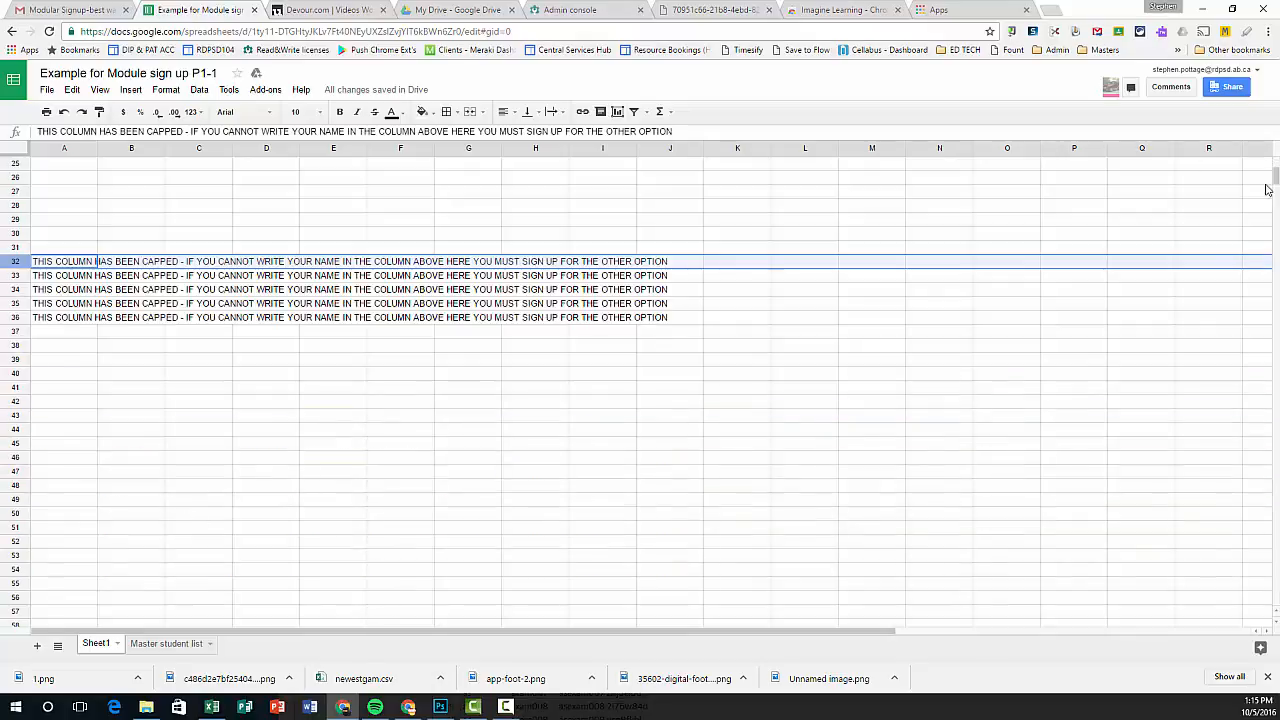
pyautogui.moveTo(1275, 186); pyautogui.dragTo(1275, 590)
pyautogui.scroll(-3, 160, 555)
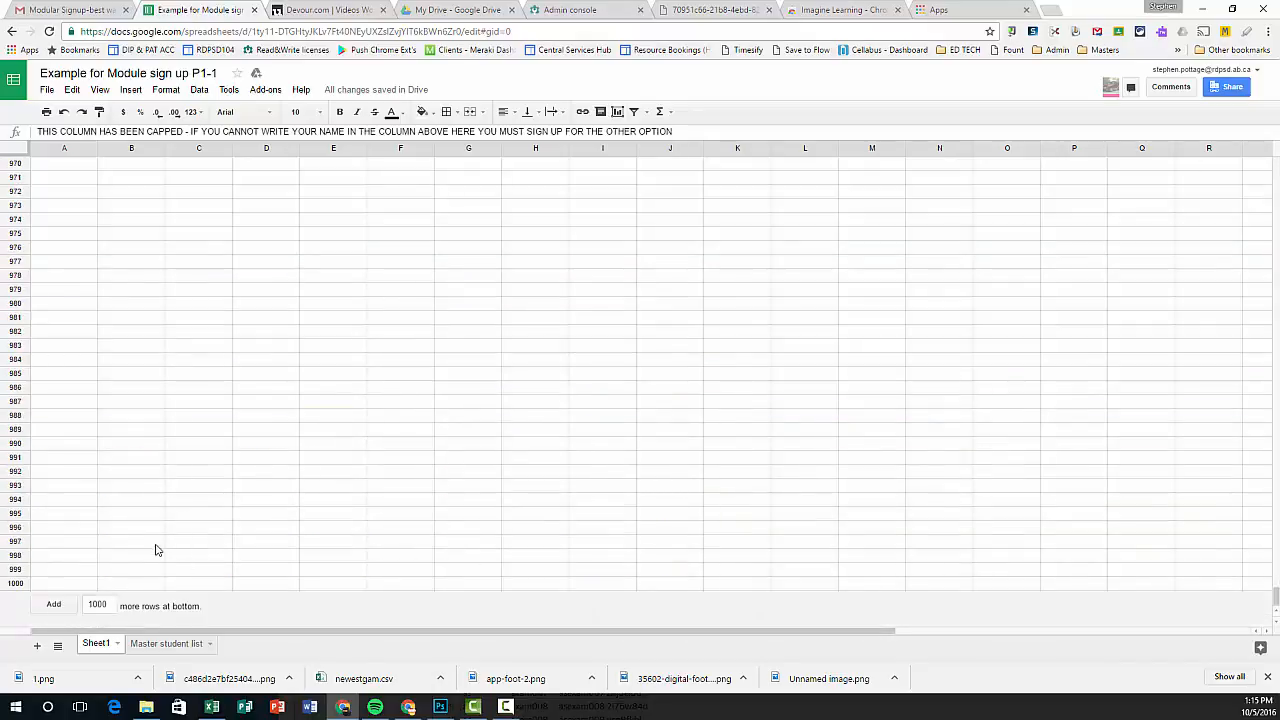
pyautogui.keyDown('shift'); pyautogui.click(10, 583); pyautogui.keyUp('shift')
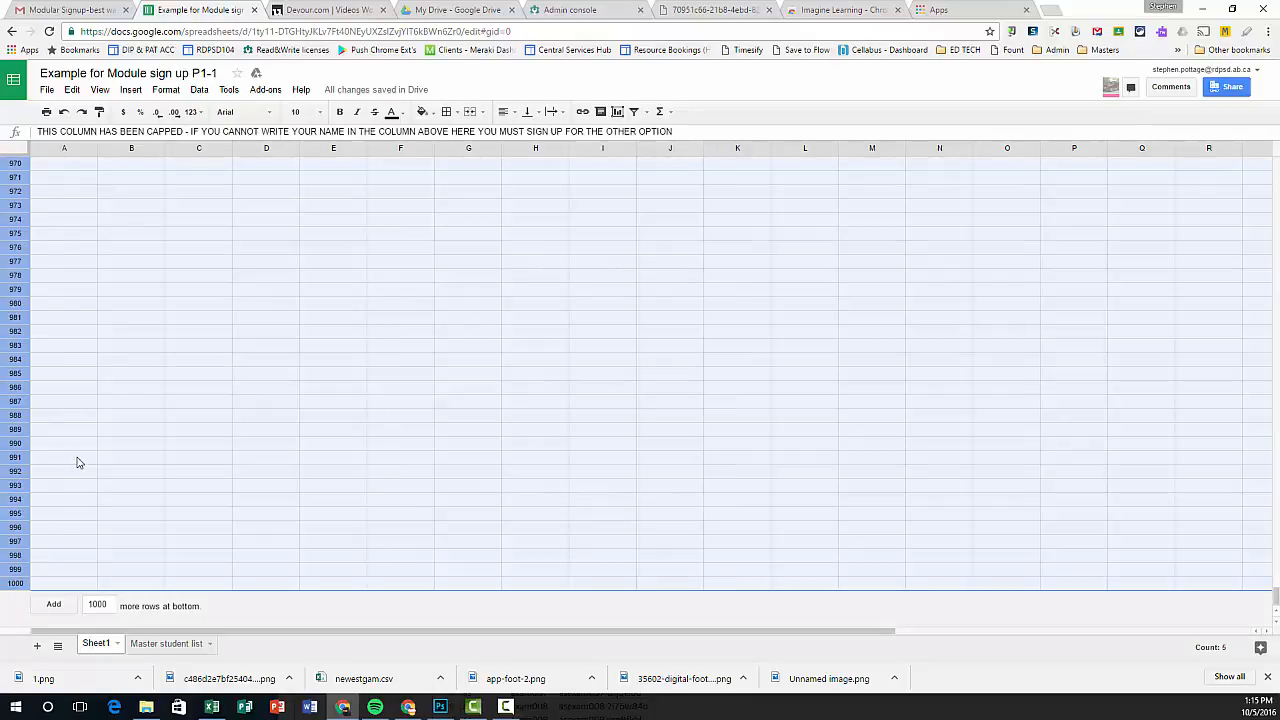
pyautogui.rightClick(16, 541)
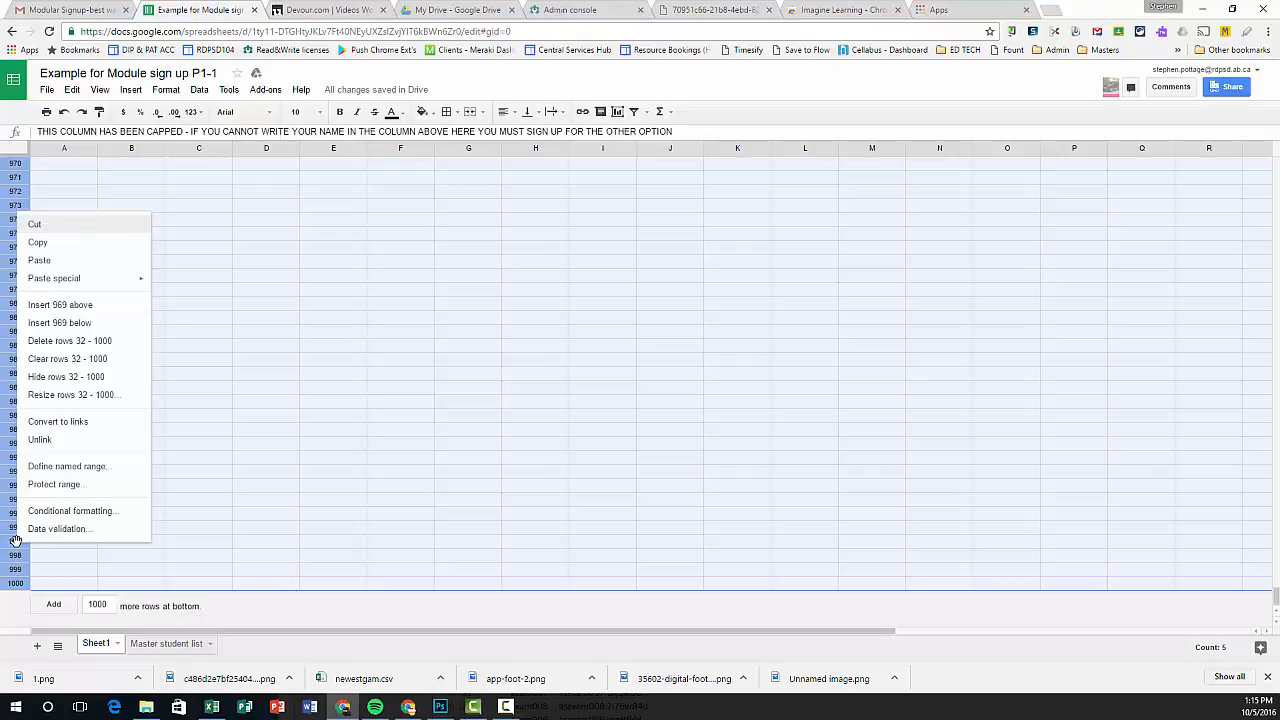
pyautogui.click(68, 344)
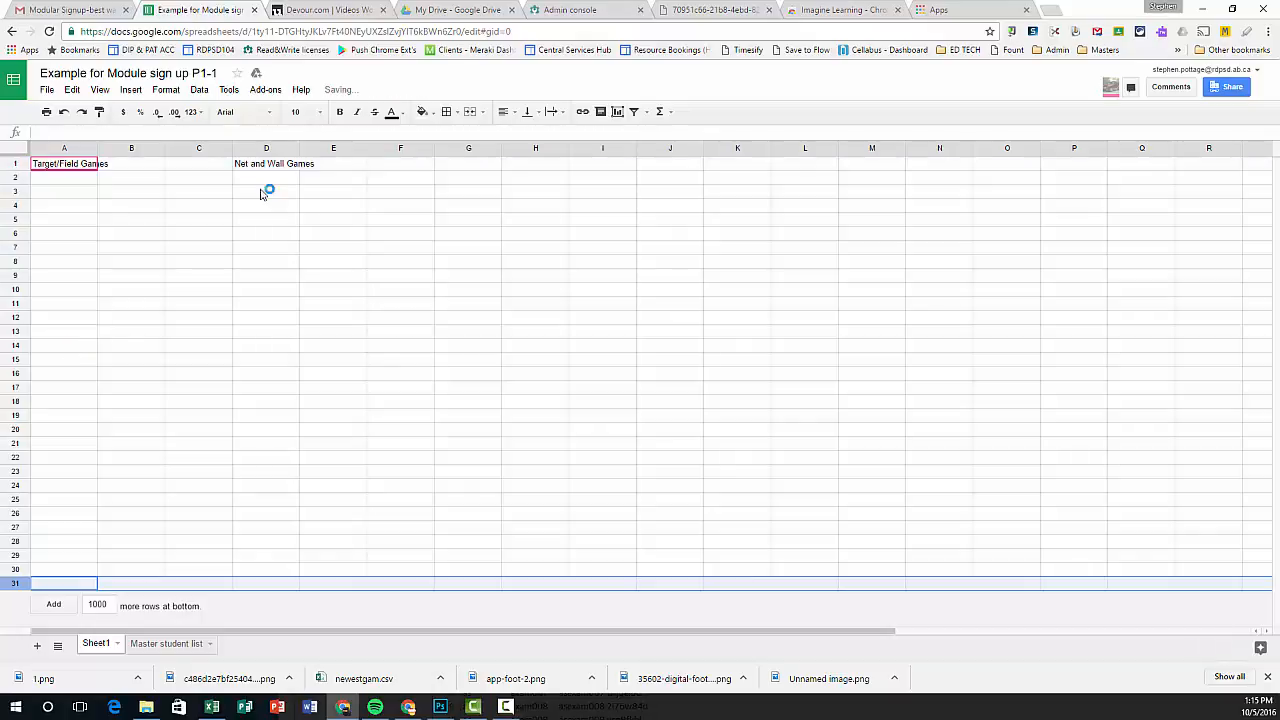
# Delete columns E to Z from Sheet1.
pyautogui.click(333, 152)
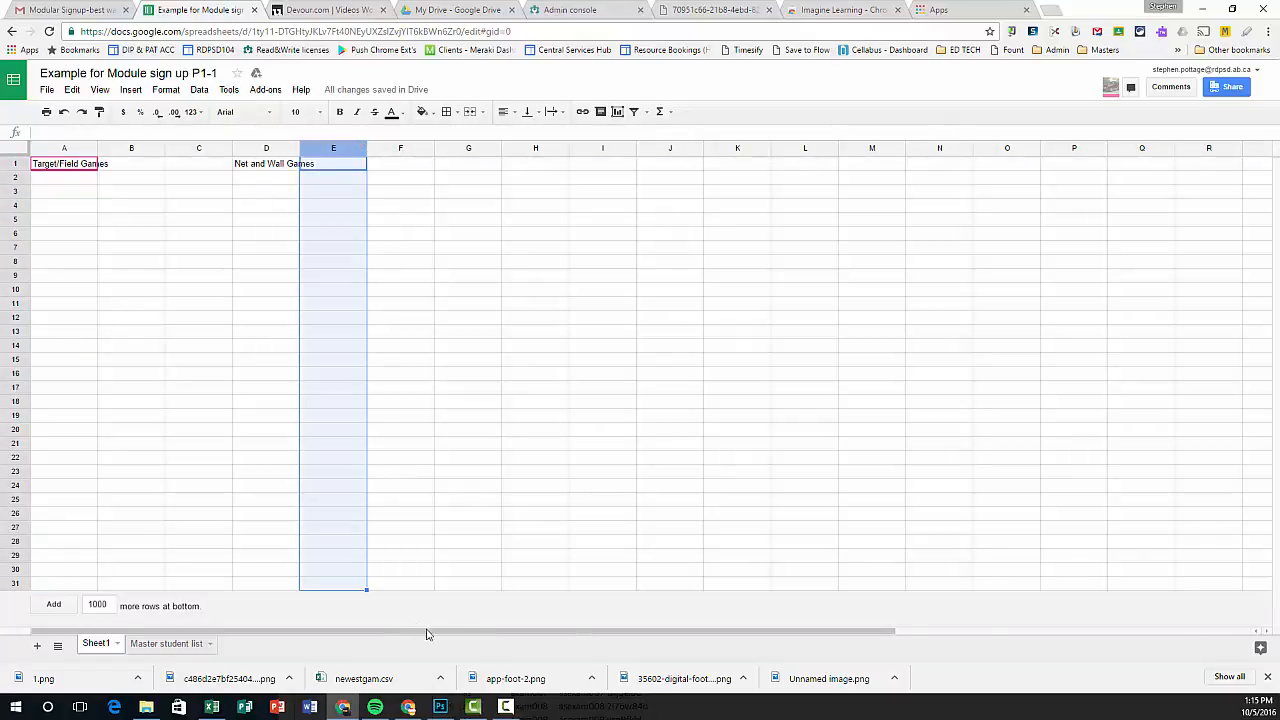
pyautogui.moveTo(429, 631); pyautogui.dragTo(1010, 648)
pyautogui.keyDown('shift'); pyautogui.click(1191, 151); pyautogui.keyUp('shift')
pyautogui.rightClick(1191, 151)
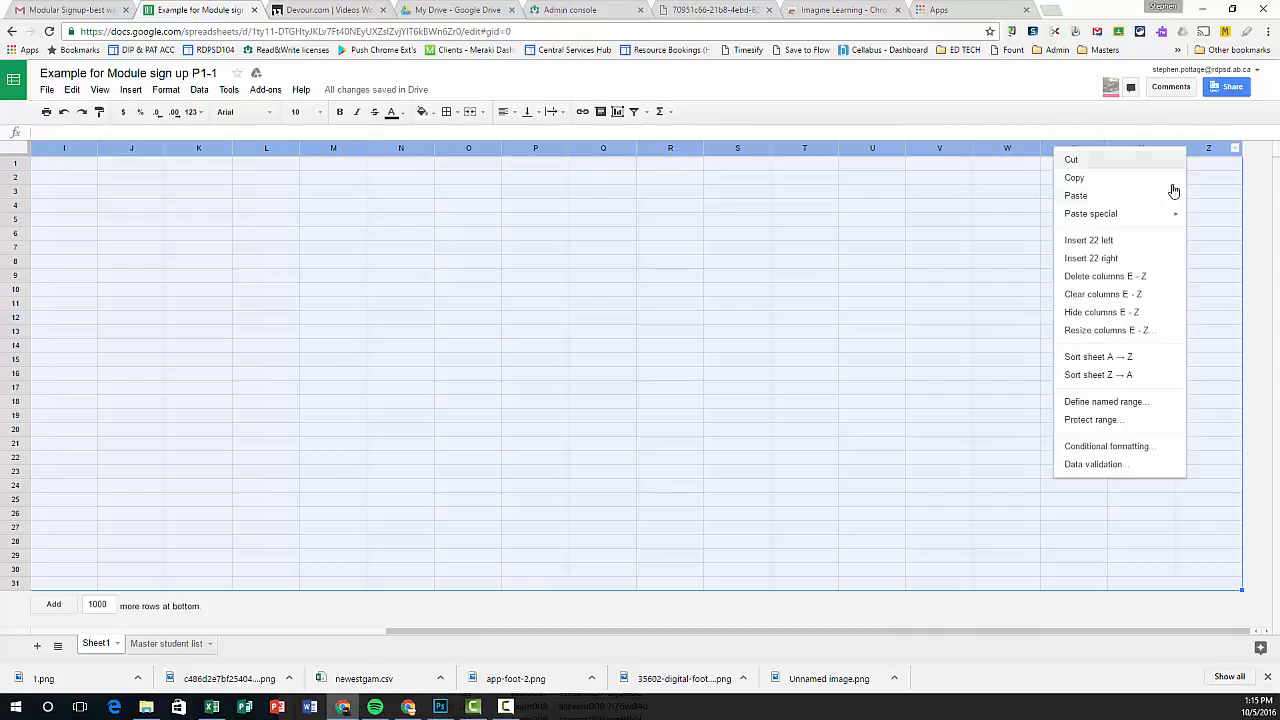
pyautogui.click(1107, 276)
# Delete the empty columns B and C between the two game headings.
pyautogui.click(131, 148)
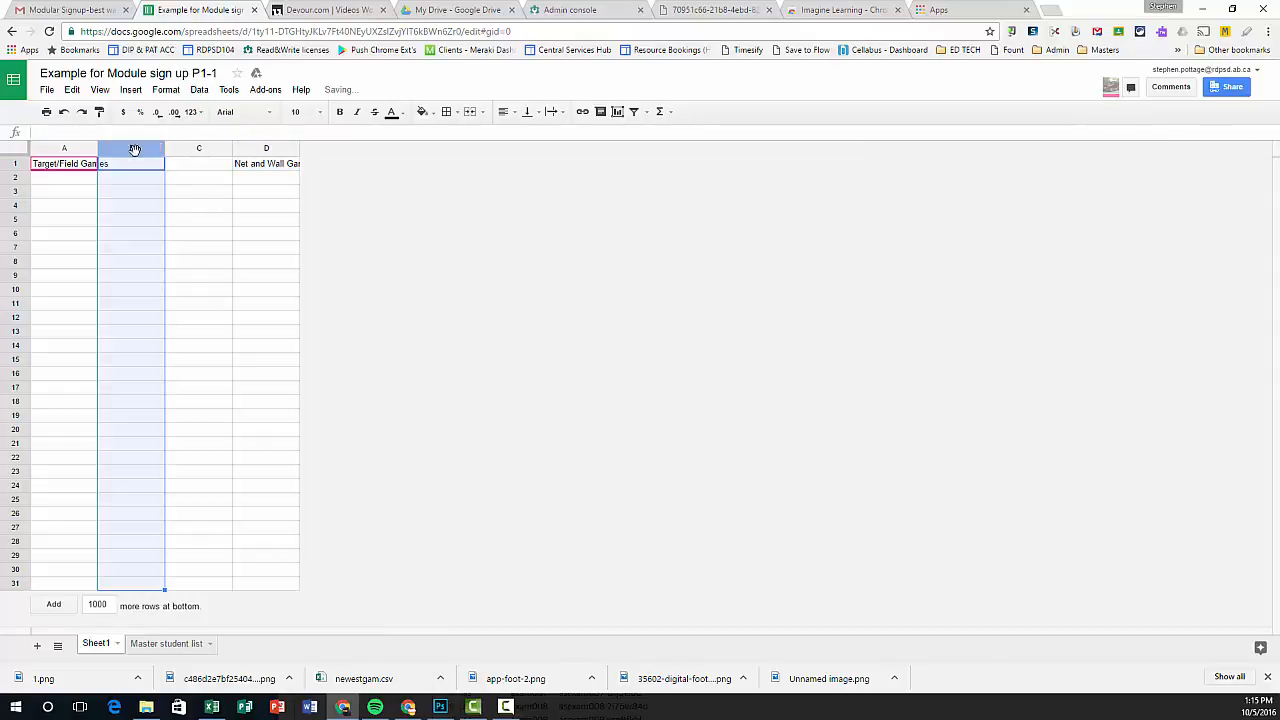
pyautogui.keyDown('shift'); pyautogui.click(195, 150); pyautogui.keyUp('shift')
pyautogui.rightClick(195, 150)
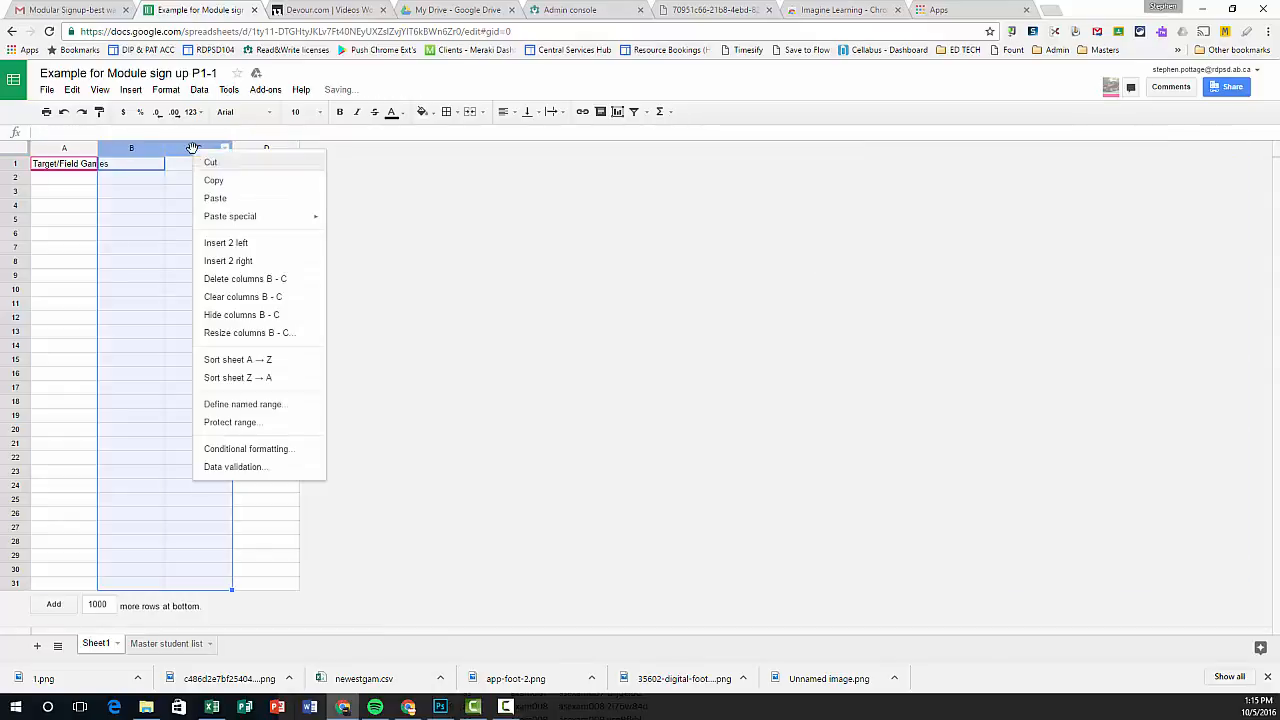
pyautogui.click(224, 281)
pyautogui.click(155, 204)
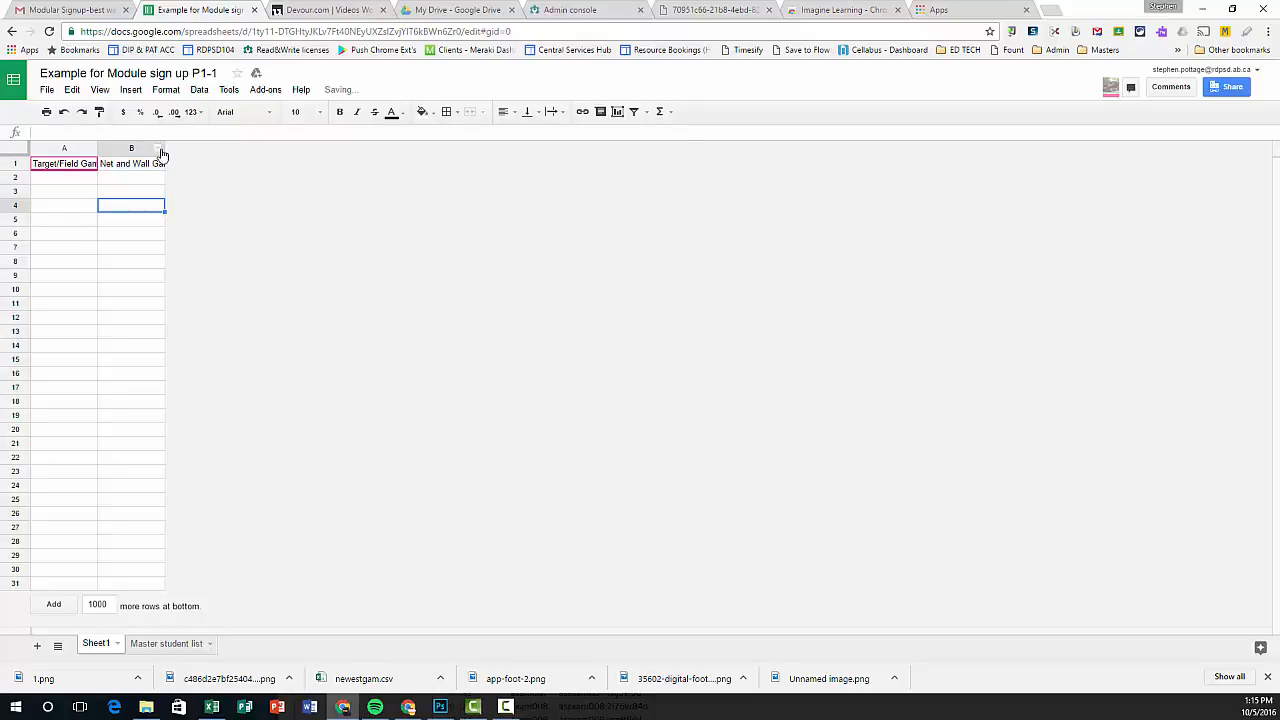
# Widen columns A and B to well beyond the width of their headings.
pyautogui.rightClick(154, 148)
pyautogui.click(136, 152)
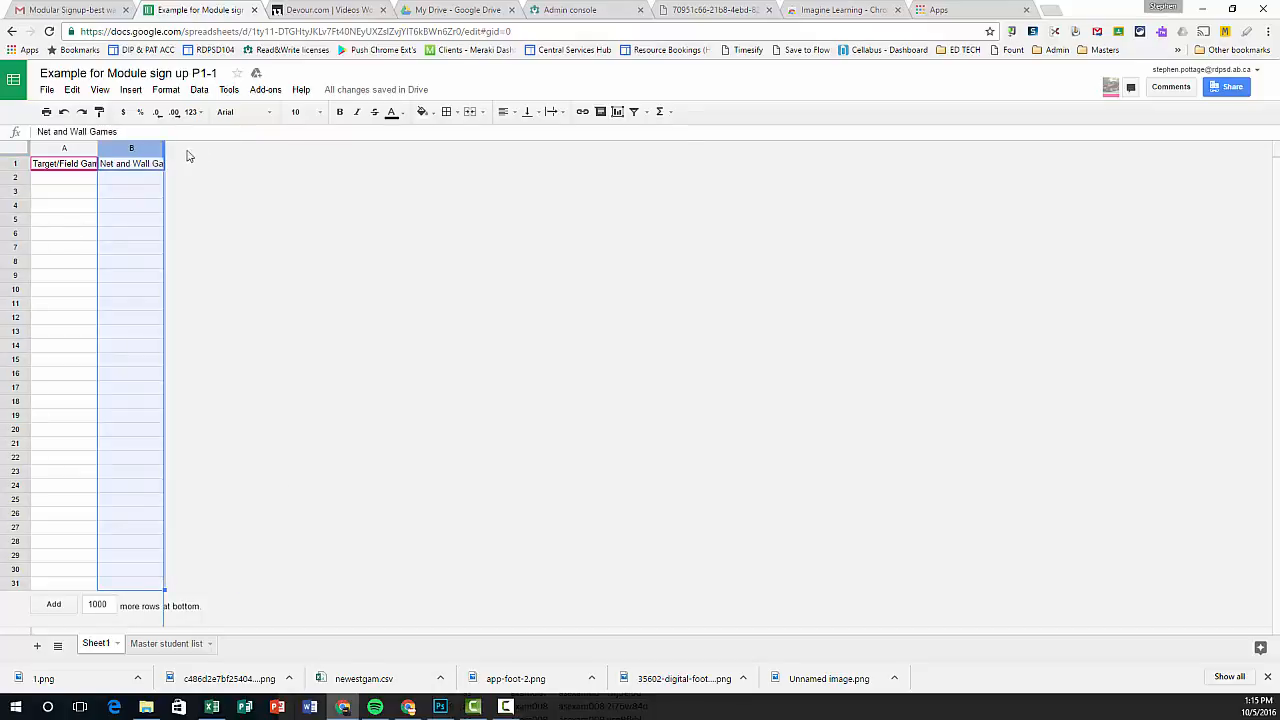
pyautogui.moveTo(164, 148); pyautogui.dragTo(230, 148)
pyautogui.moveTo(97, 148); pyautogui.dragTo(152, 148)
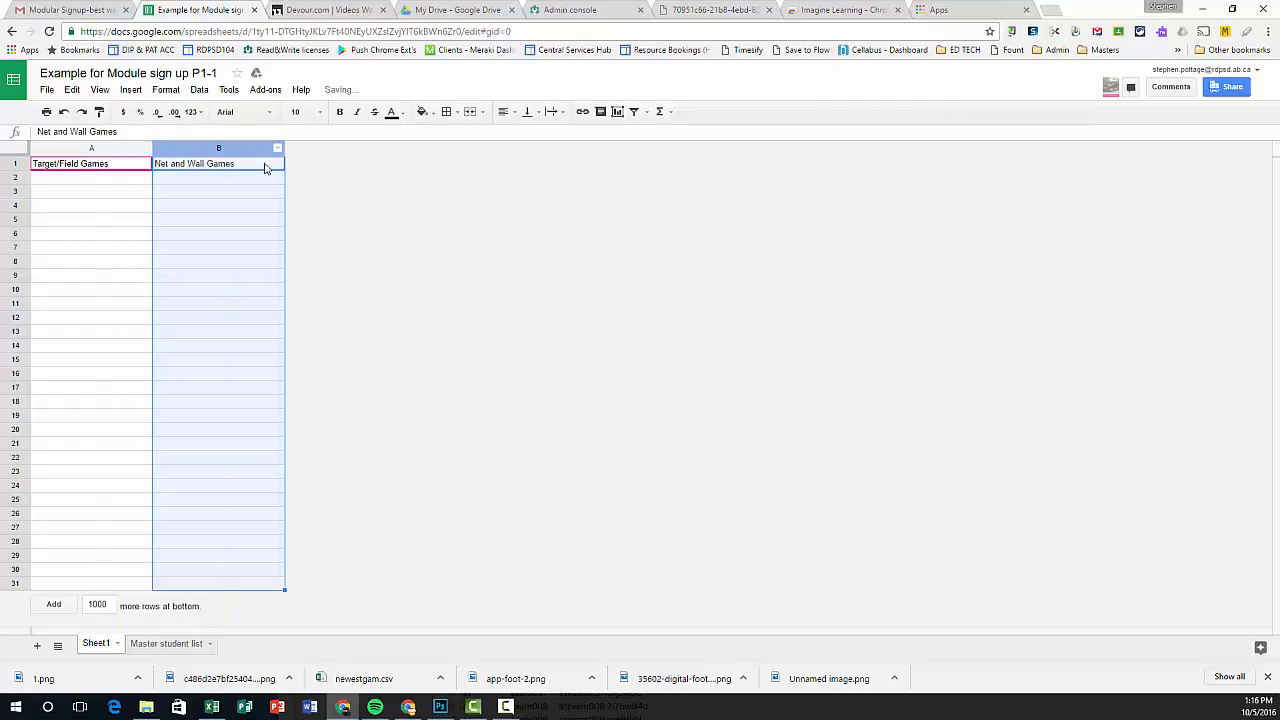
pyautogui.moveTo(284, 149); pyautogui.dragTo(353, 151)
pyautogui.moveTo(152, 148); pyautogui.dragTo(200, 148)
pyautogui.moveTo(400, 149); pyautogui.dragTo(431, 149)
pyautogui.moveTo(201, 148); pyautogui.dragTo(220, 148)
pyautogui.click(289, 290)
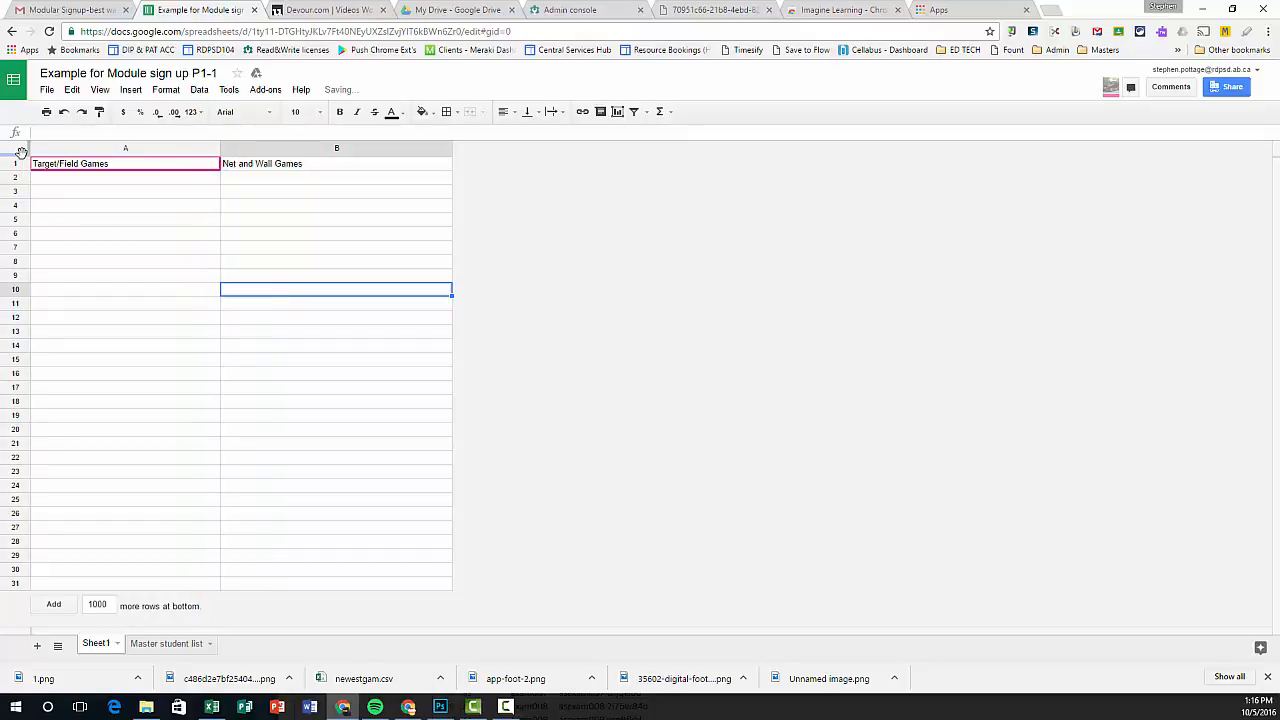
# Freeze the first row and give heading cells A1:B1 a black fill with white text.
pyautogui.moveTo(16, 153); pyautogui.dragTo(16, 166)
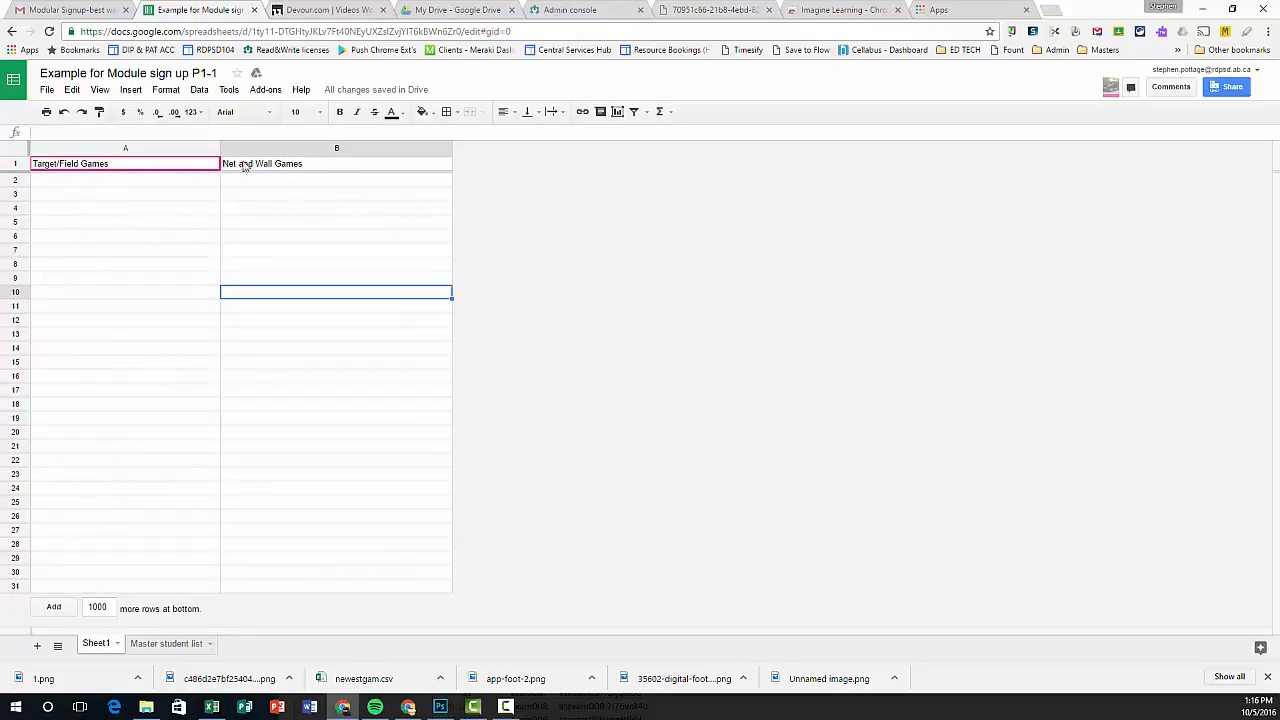
pyautogui.moveTo(113, 167); pyautogui.dragTo(277, 171)
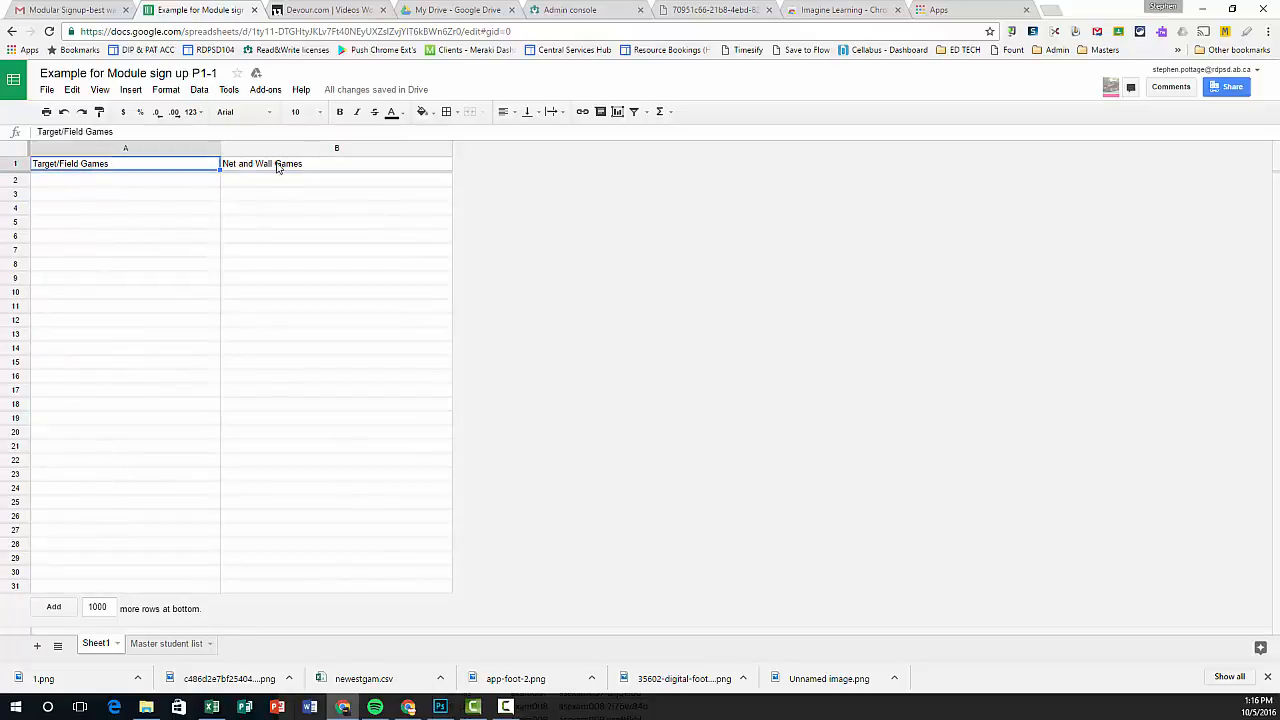
pyautogui.click(422, 111)
pyautogui.click(429, 151)
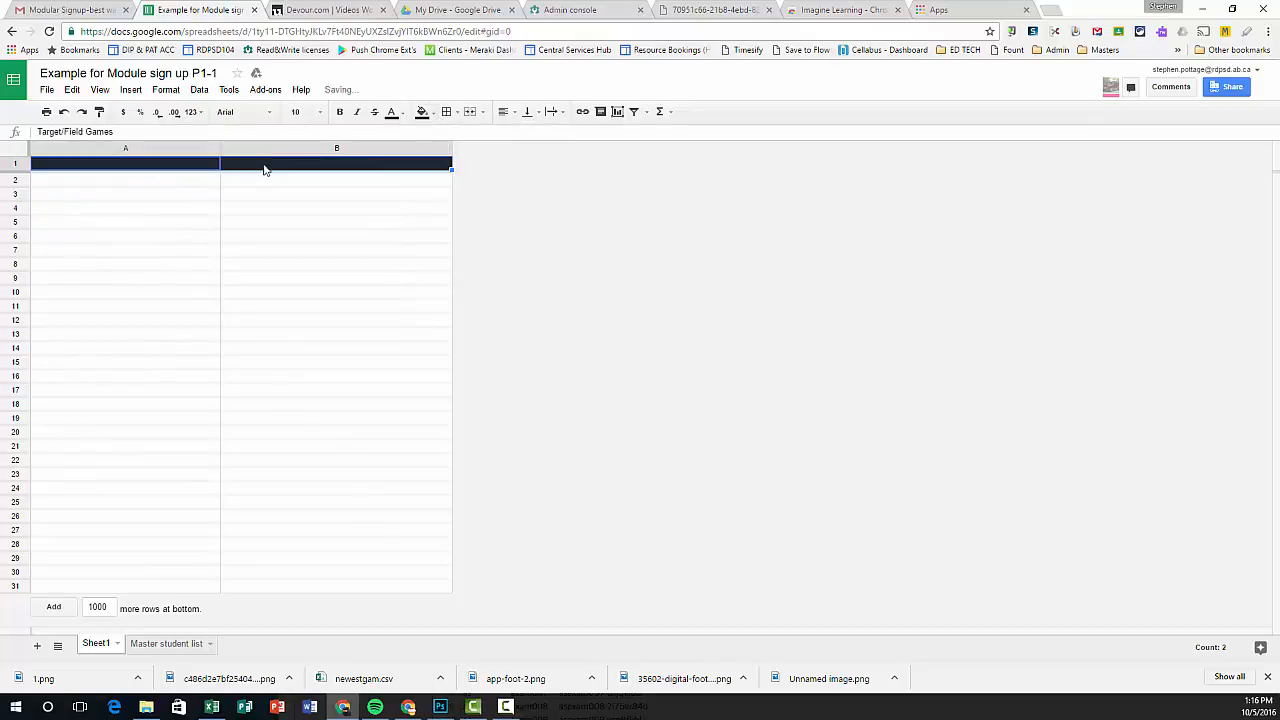
pyautogui.click(391, 111)
pyautogui.click(506, 151)
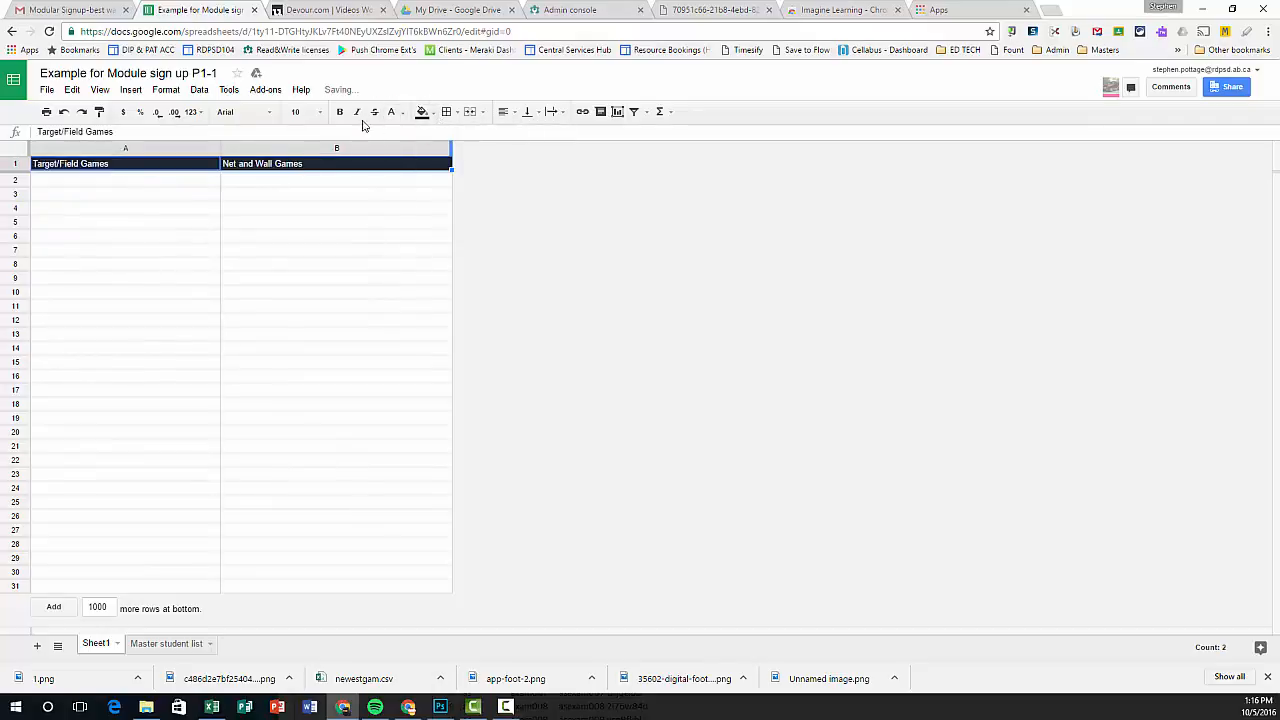
# Make the headings in A1:B1 bold and centre them horizontally.
pyautogui.click(339, 111)
pyautogui.click(506, 111)
pyautogui.click(524, 134)
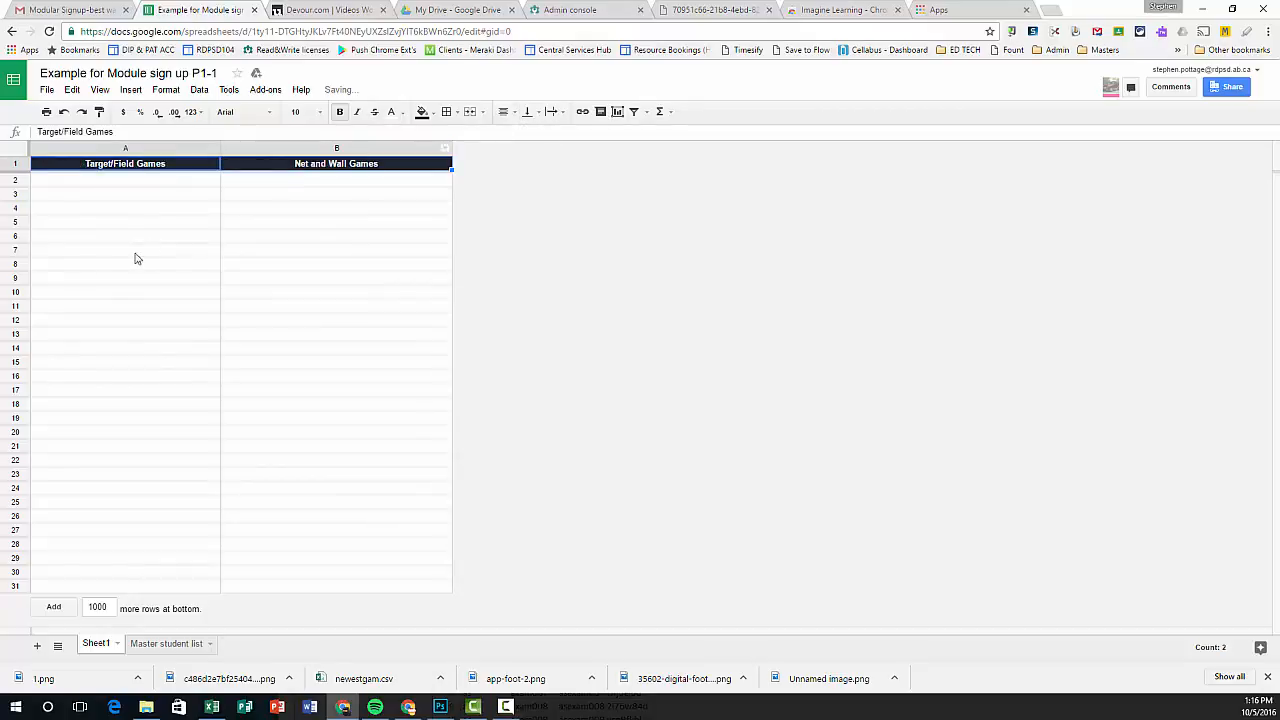
# Centre the sign-up cells A2:B31 horizontally.
pyautogui.moveTo(110, 185); pyautogui.dragTo(357, 591)
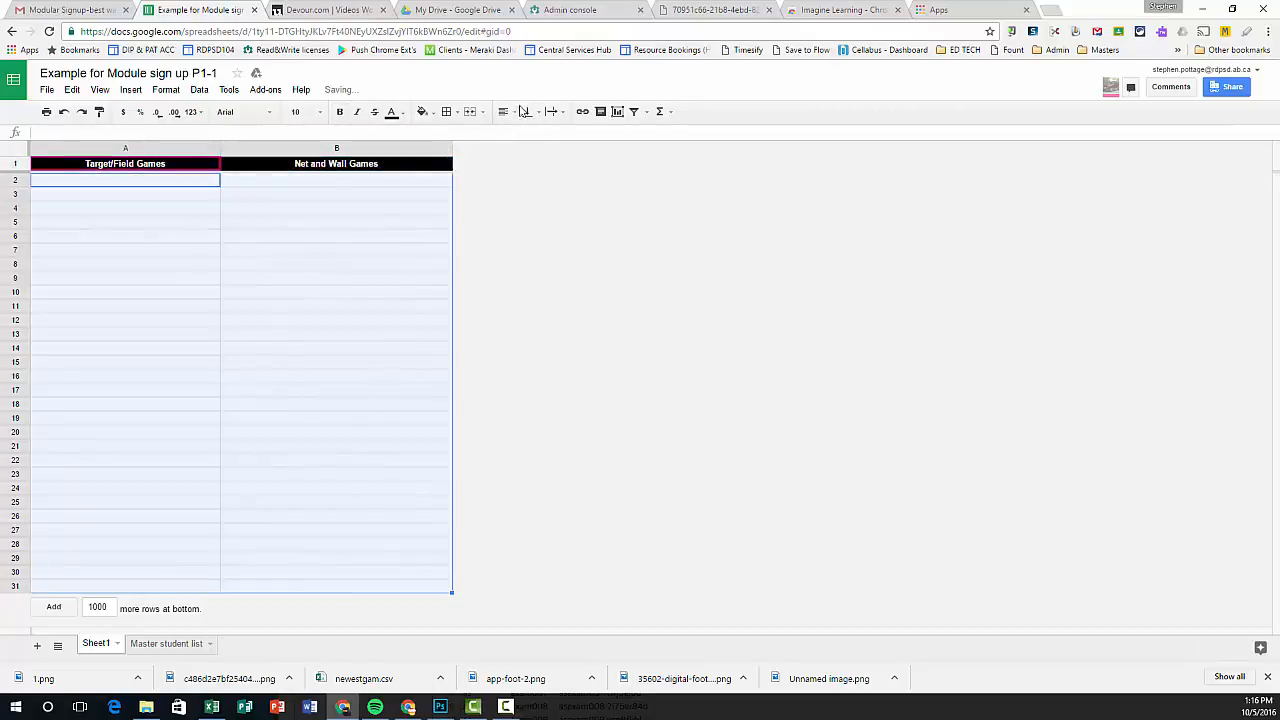
pyautogui.click(506, 111)
pyautogui.click(531, 146)
pyautogui.click(172, 310)
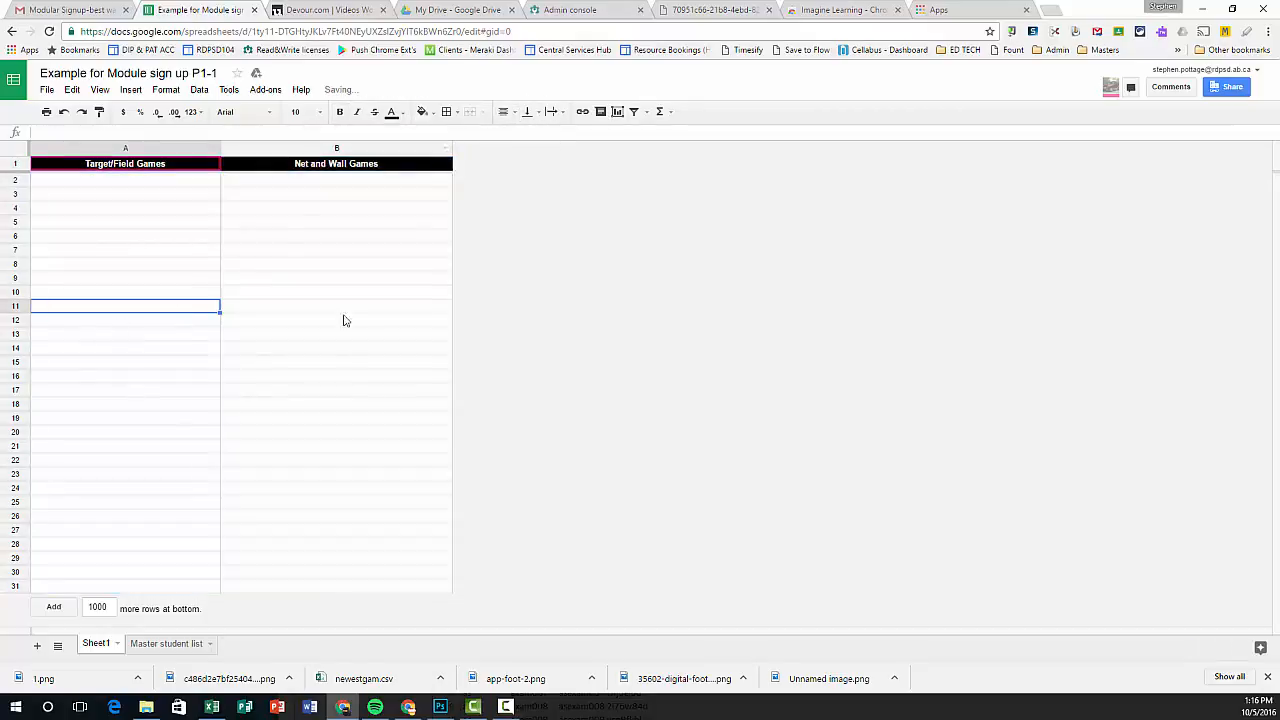
# Open the data validation settings for cells A2:B31 and check the names on the Master student list sheet.
pyautogui.click(137, 182)
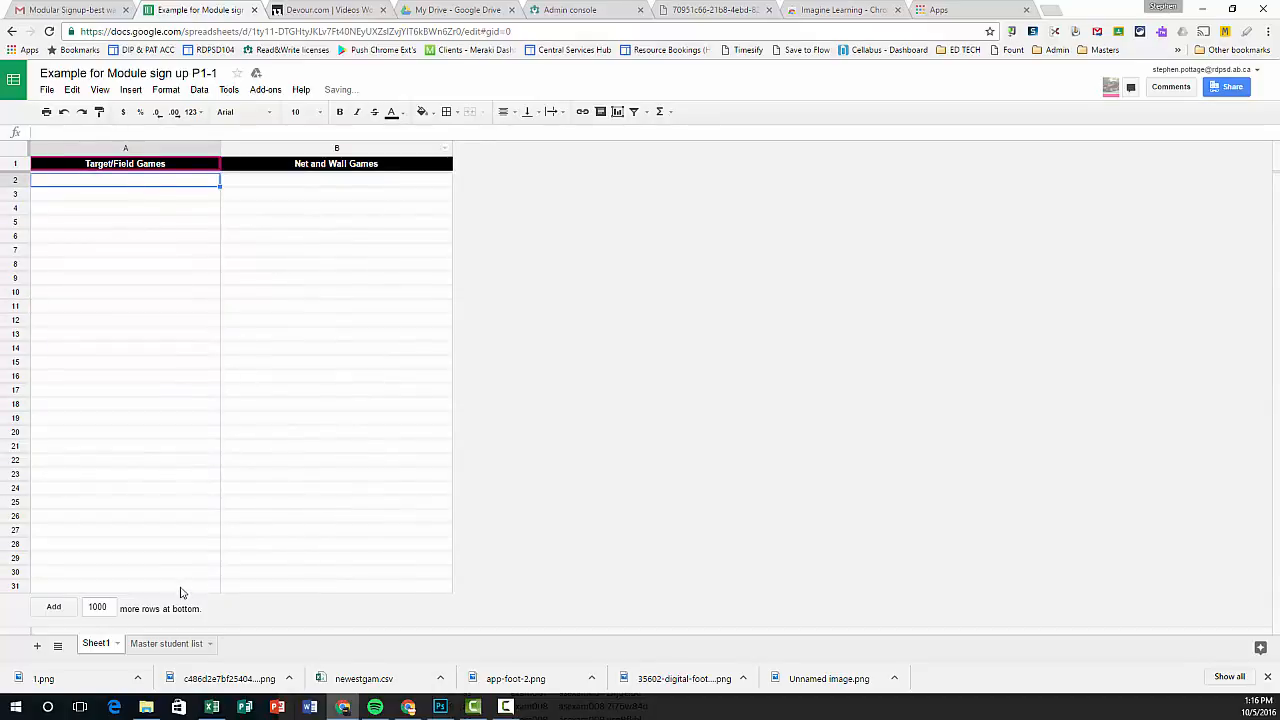
pyautogui.keyDown('shift'); pyautogui.click(324, 586); pyautogui.keyUp('shift')
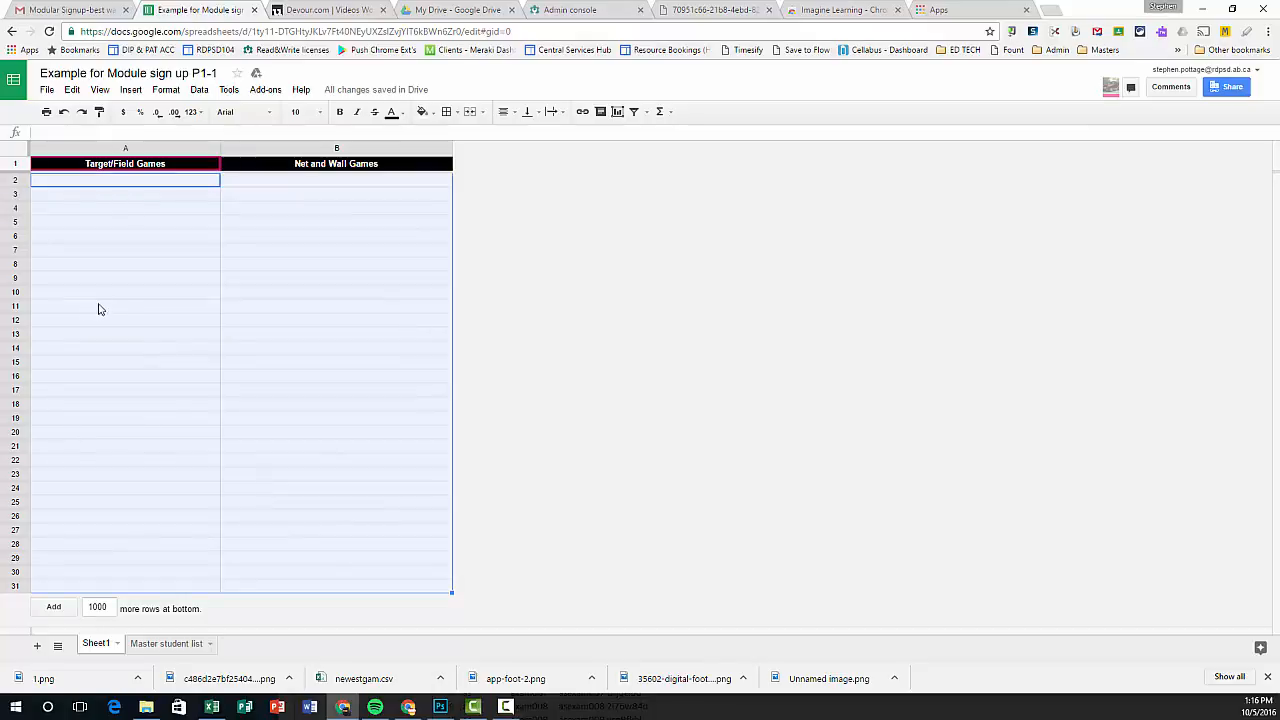
pyautogui.rightClick(145, 283)
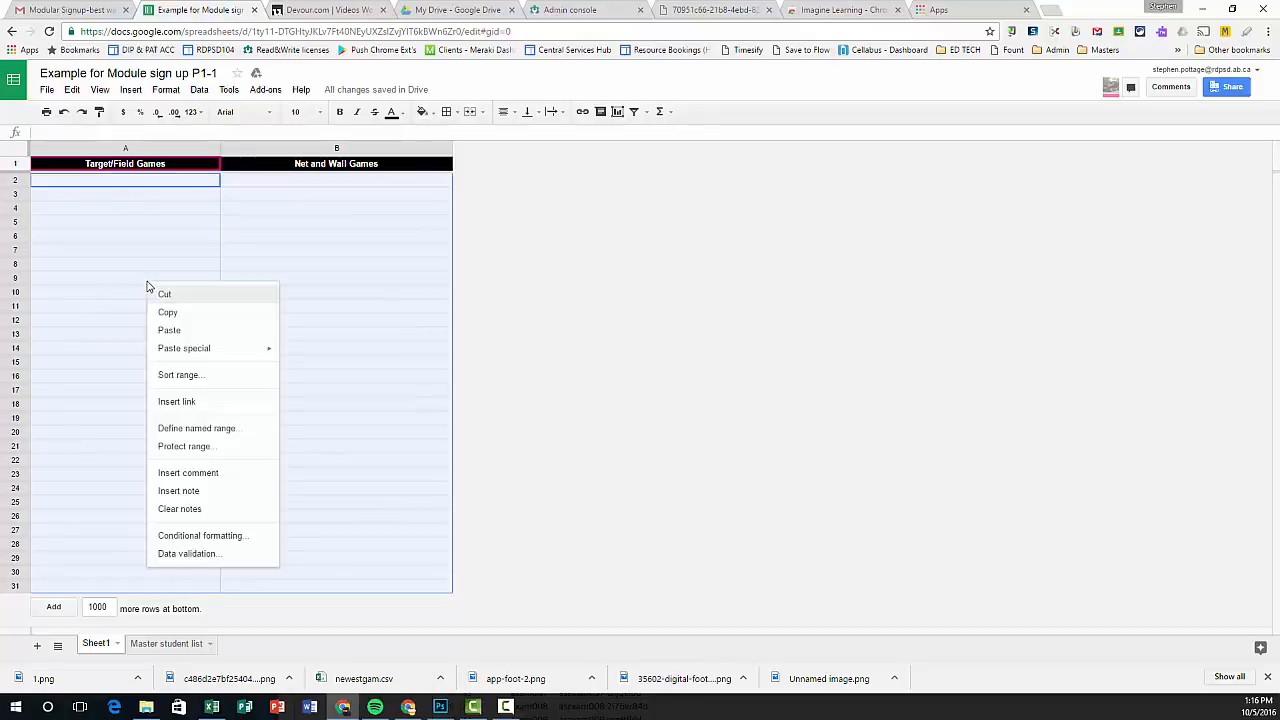
pyautogui.click(190, 554)
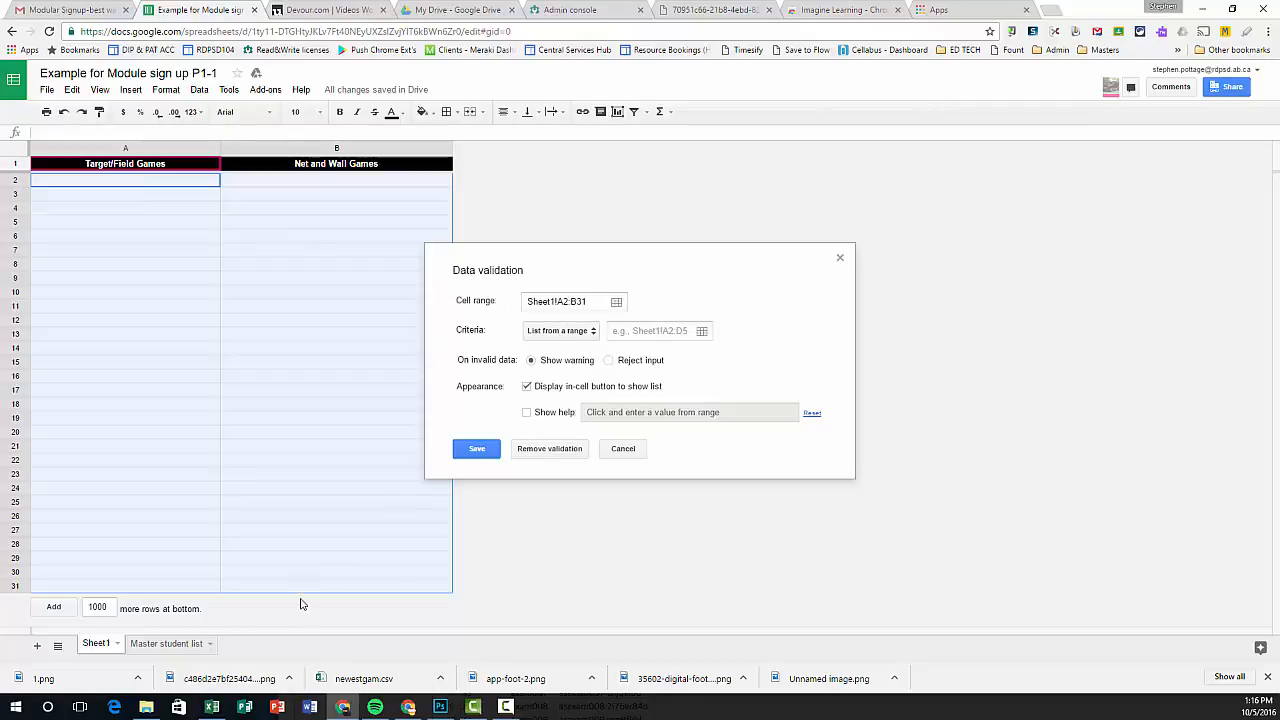
pyautogui.click(177, 645)
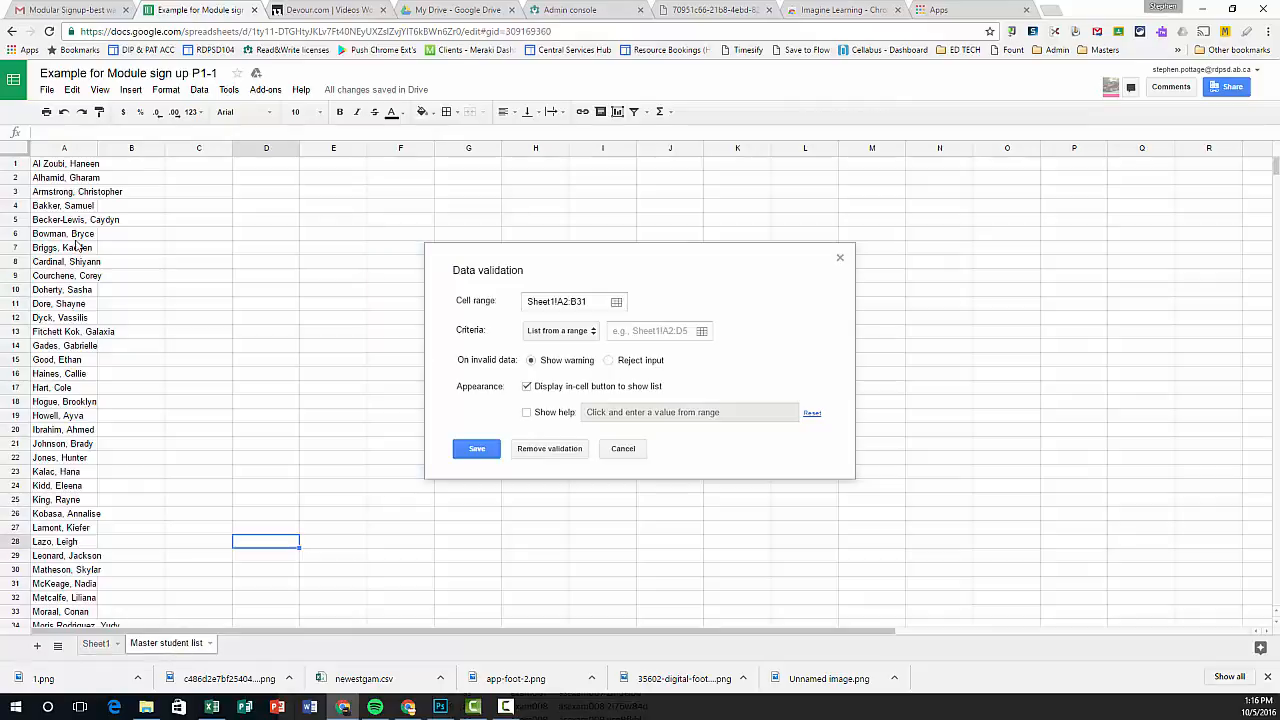
pyautogui.click(108, 645)
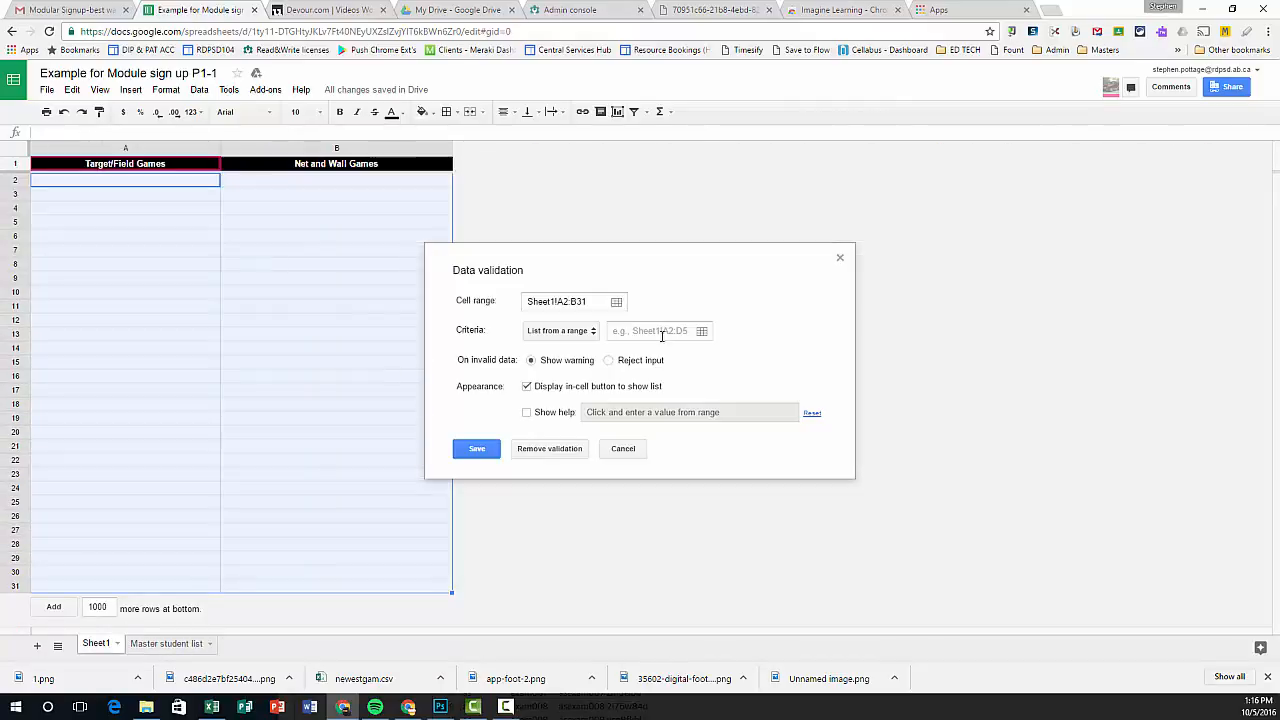
# Set column A of the Master student list as the validation list source, reject invalid input, and save the rule.
pyautogui.click(702, 334)
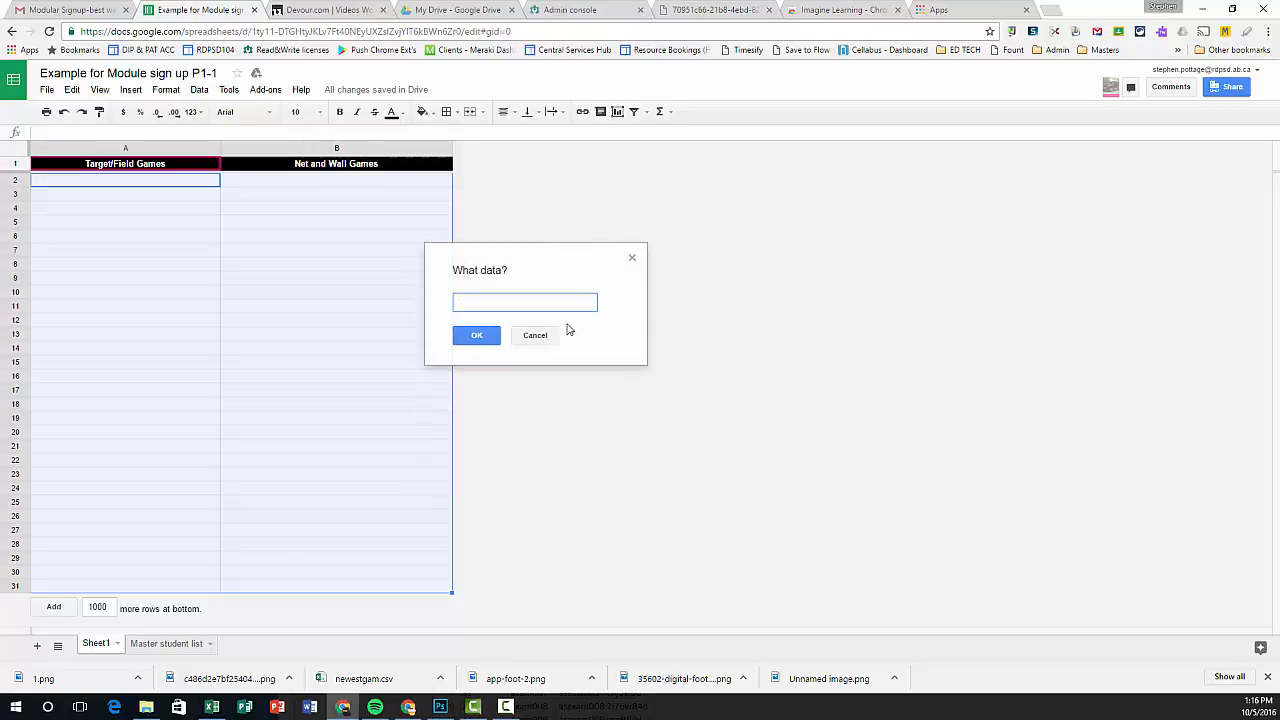
pyautogui.click(170, 645)
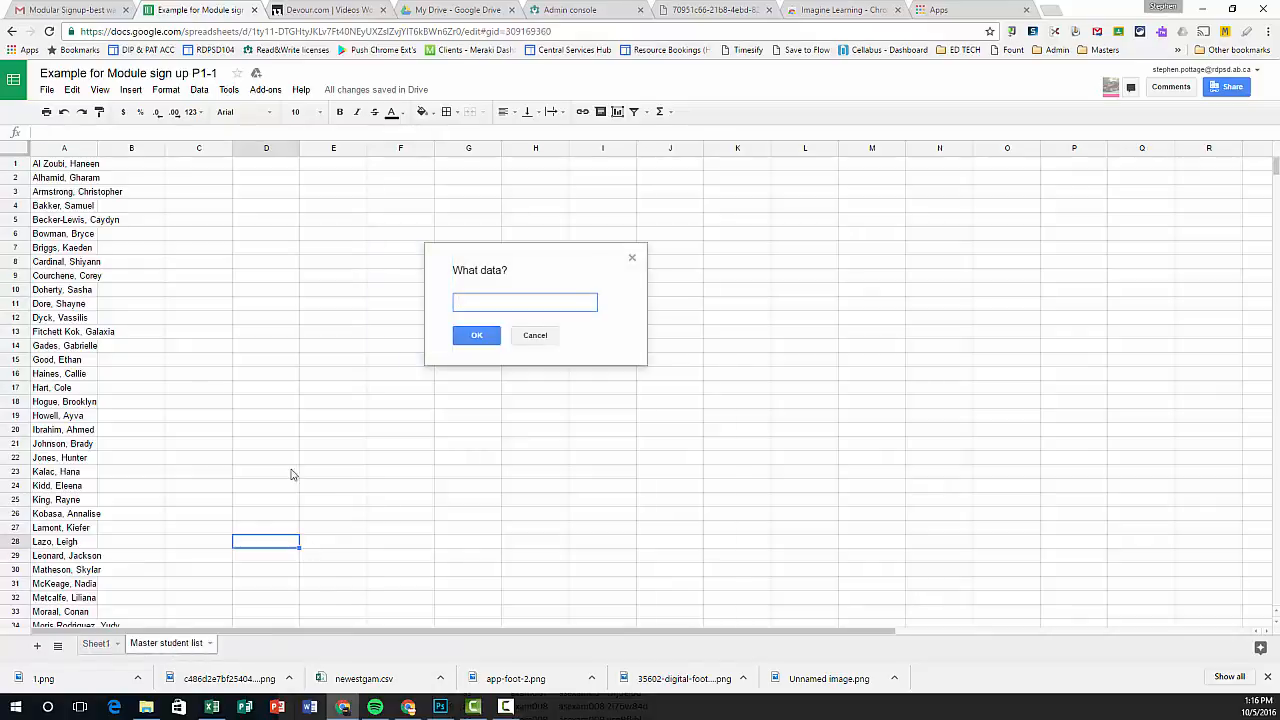
pyautogui.click(62, 150)
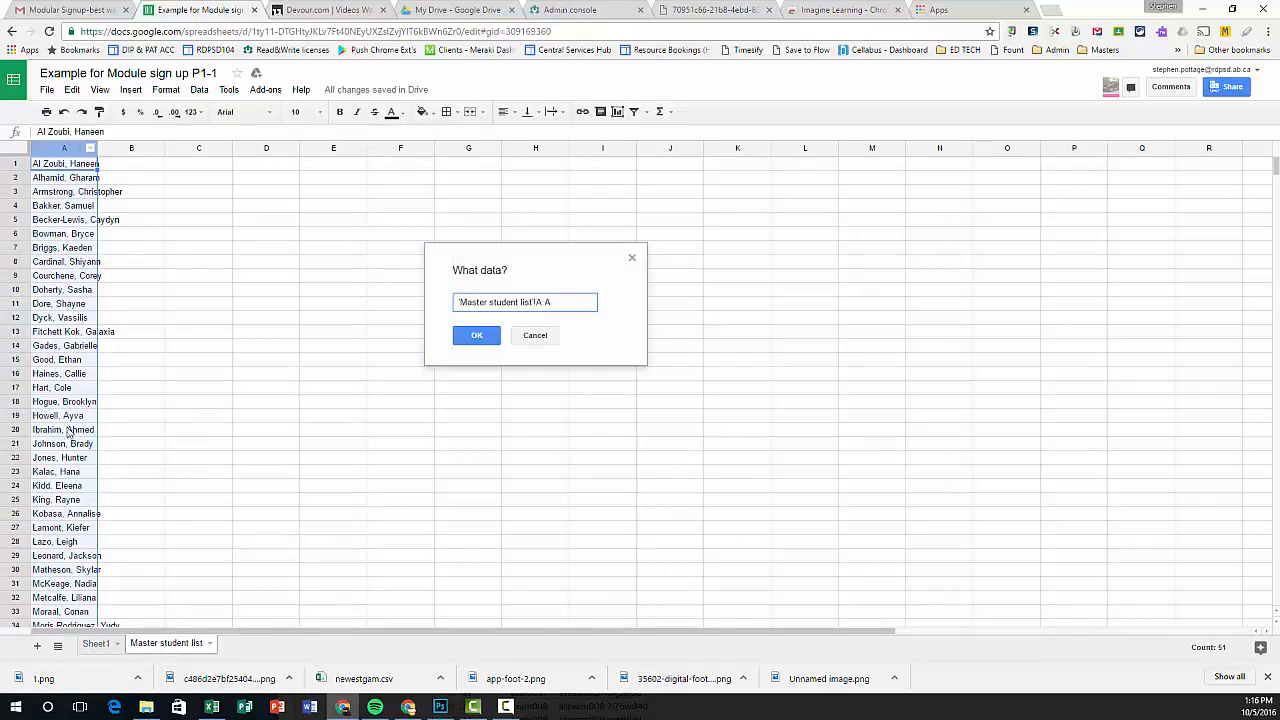
pyautogui.scroll(-15, 123, 451)
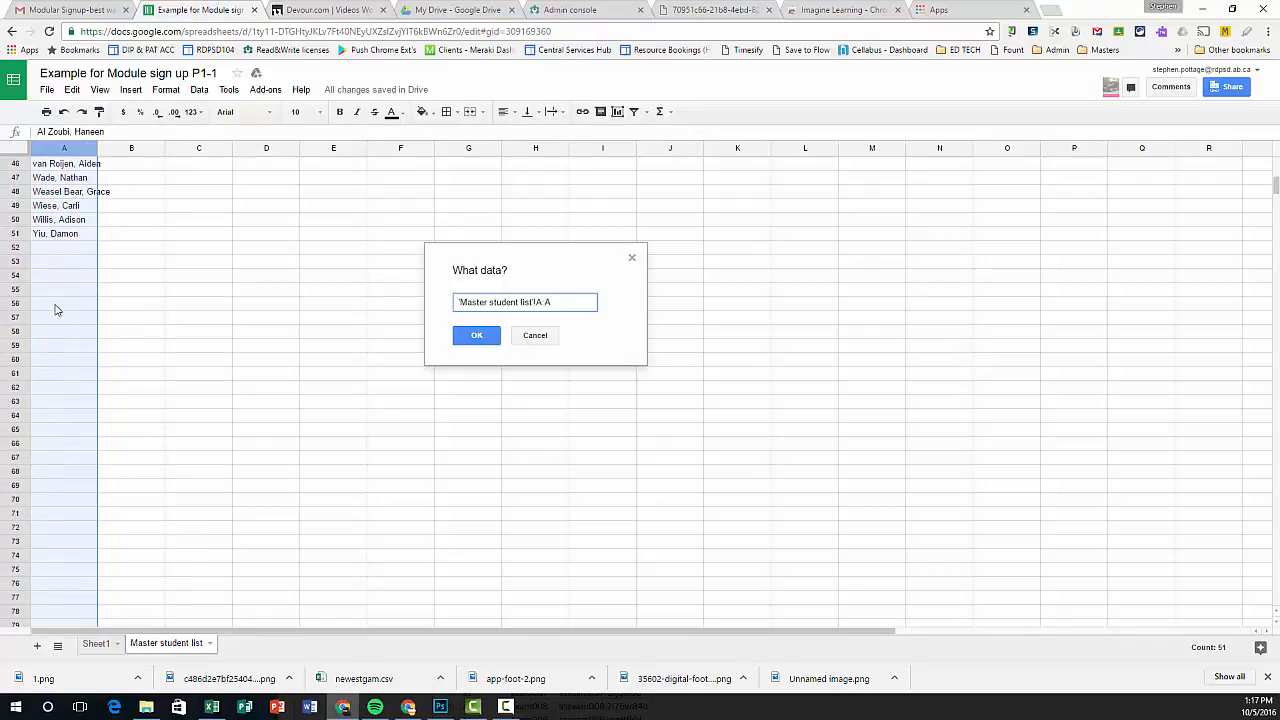
pyautogui.scroll(15, 61, 454)
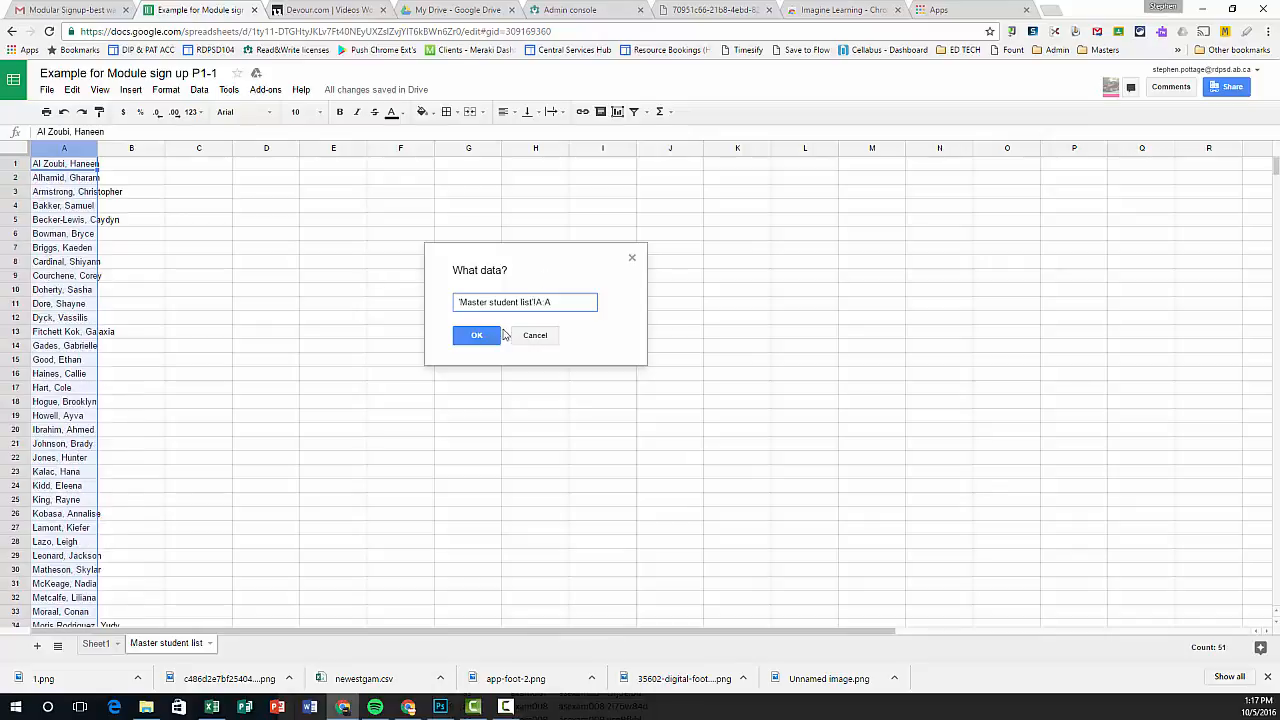
pyautogui.click(476, 335)
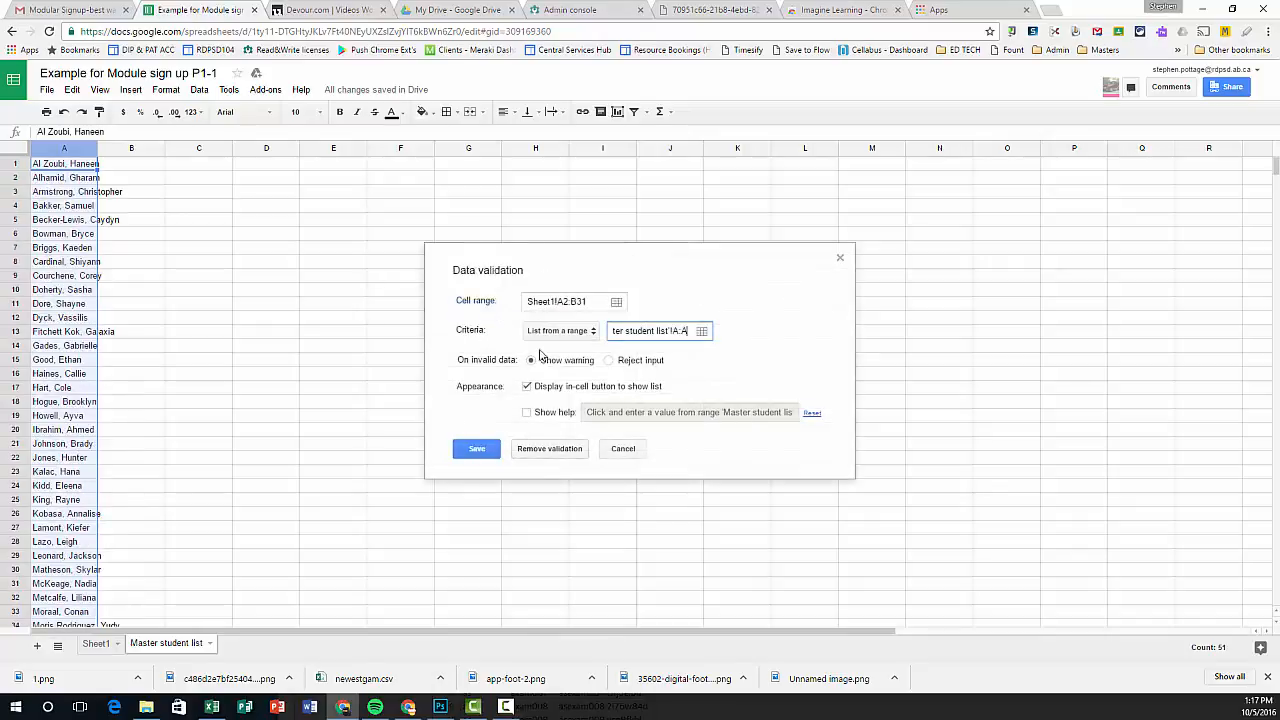
pyautogui.click(609, 361)
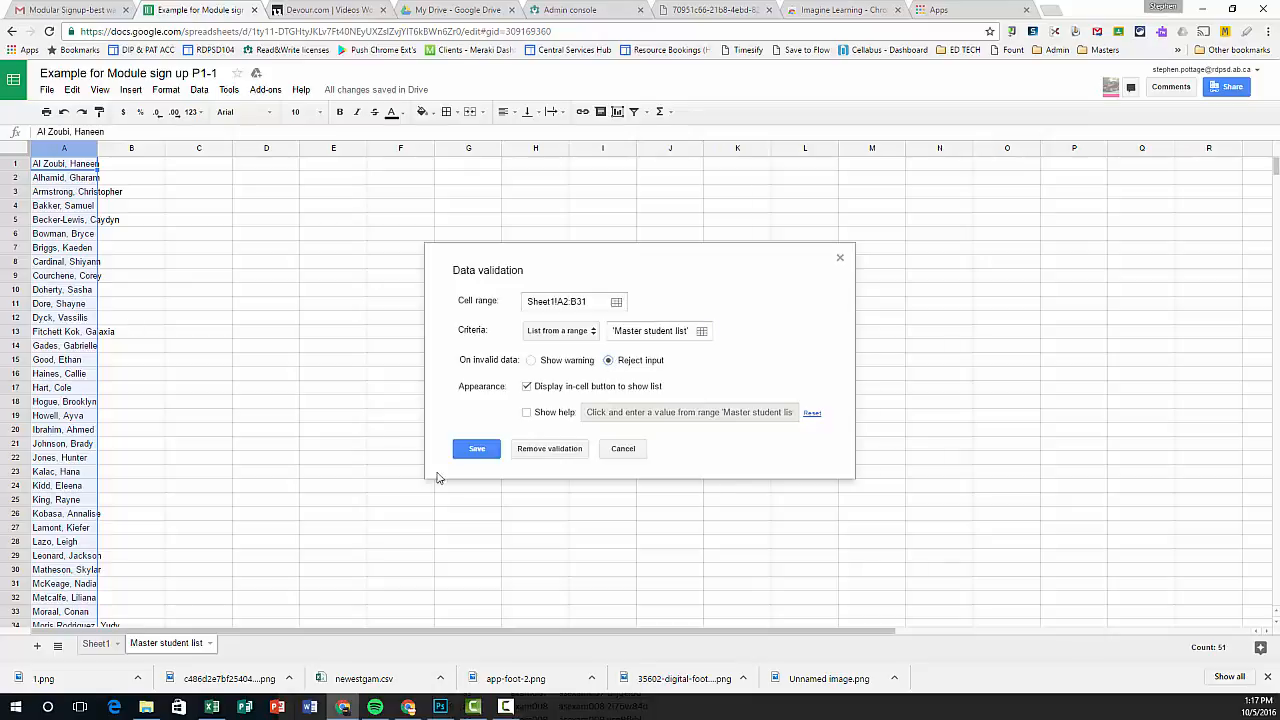
pyautogui.click(476, 448)
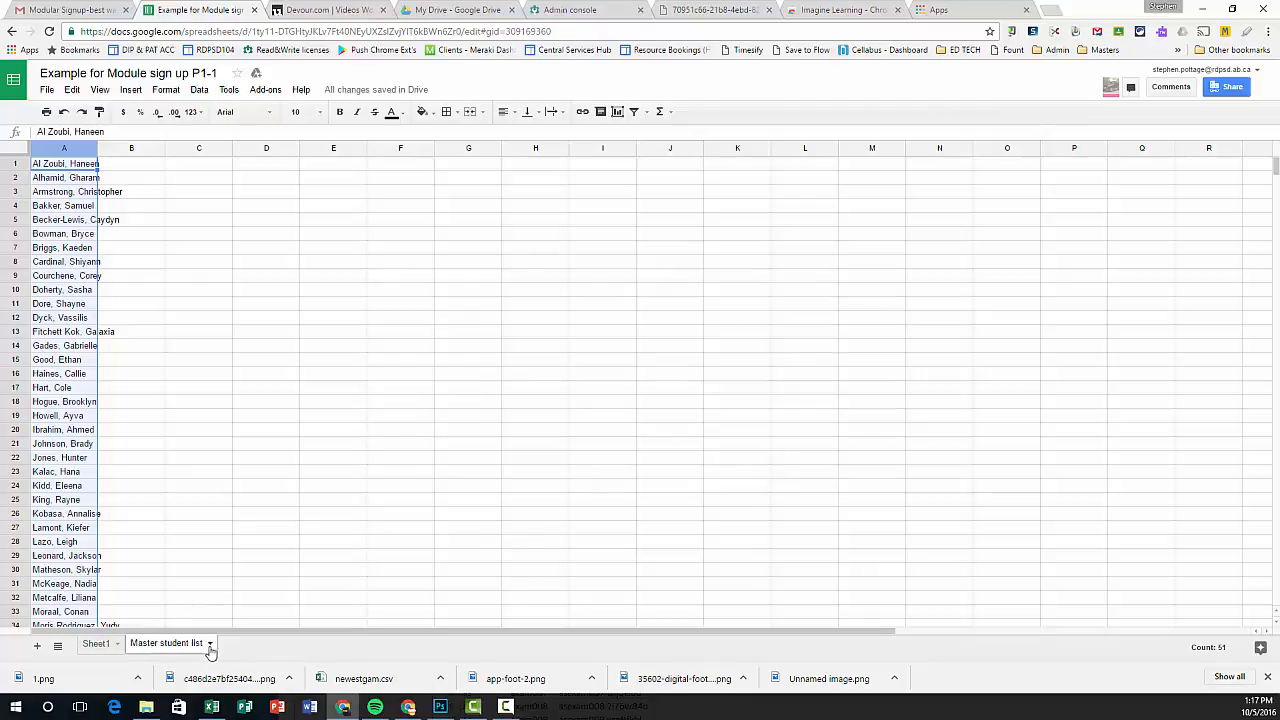
# Hide the Master student list sheet and check that it is listed among the hidden sheets.
pyautogui.click(210, 645)
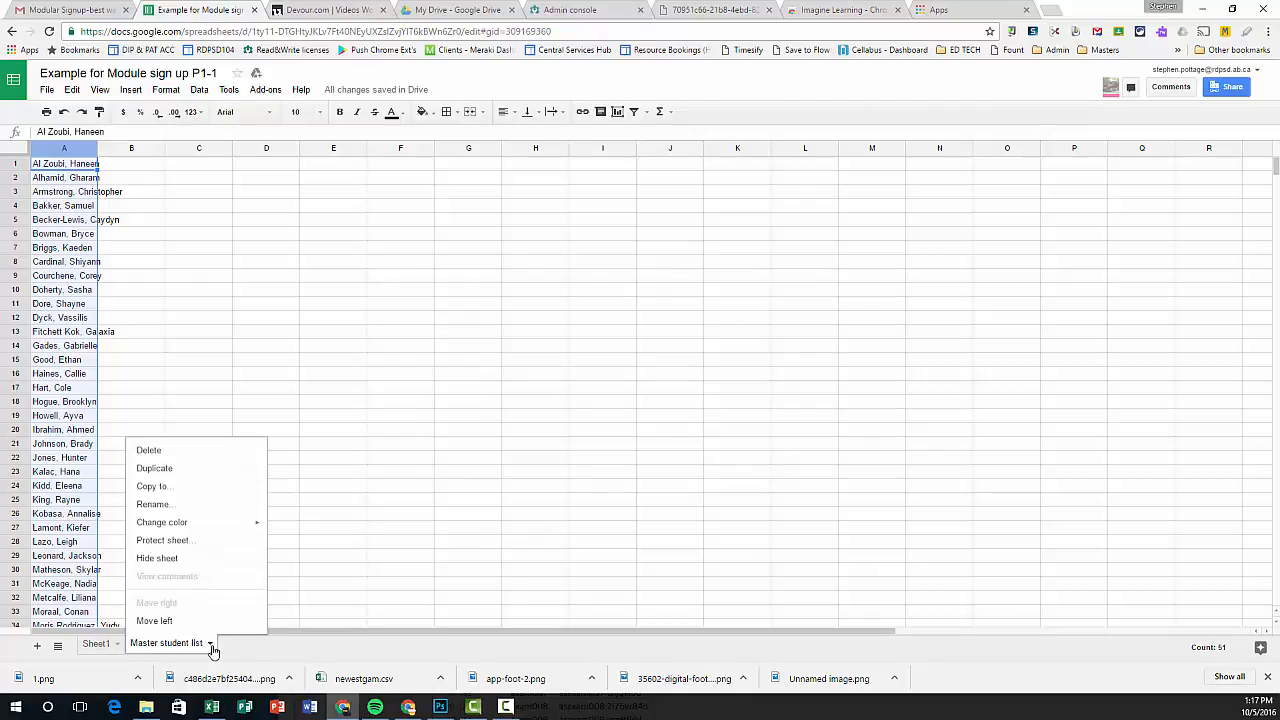
pyautogui.click(168, 561)
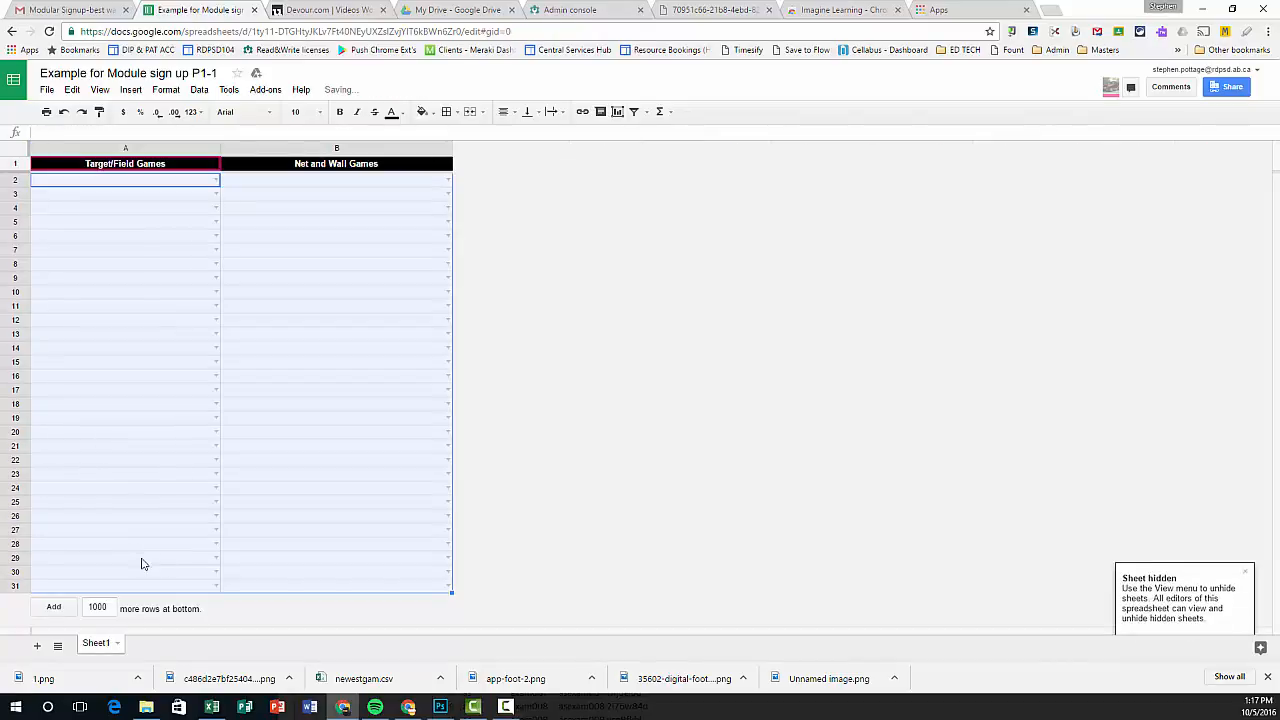
pyautogui.click(72, 90)
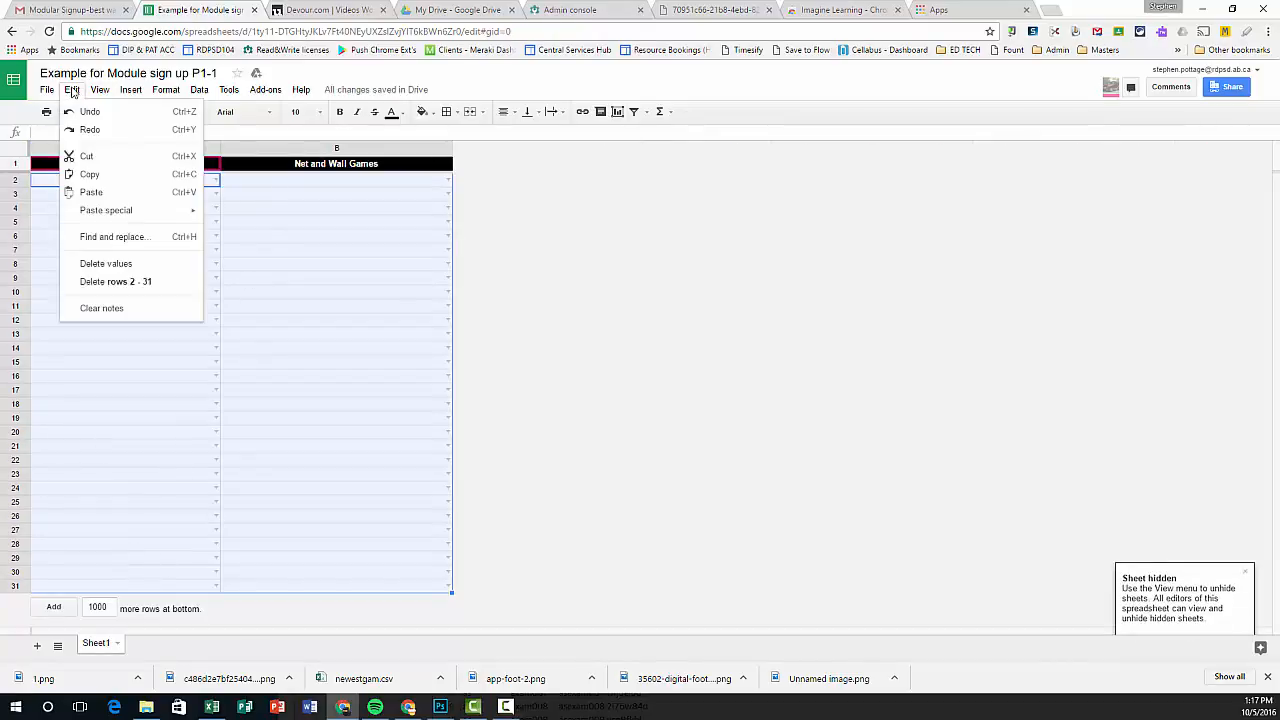
pyautogui.click(100, 90)
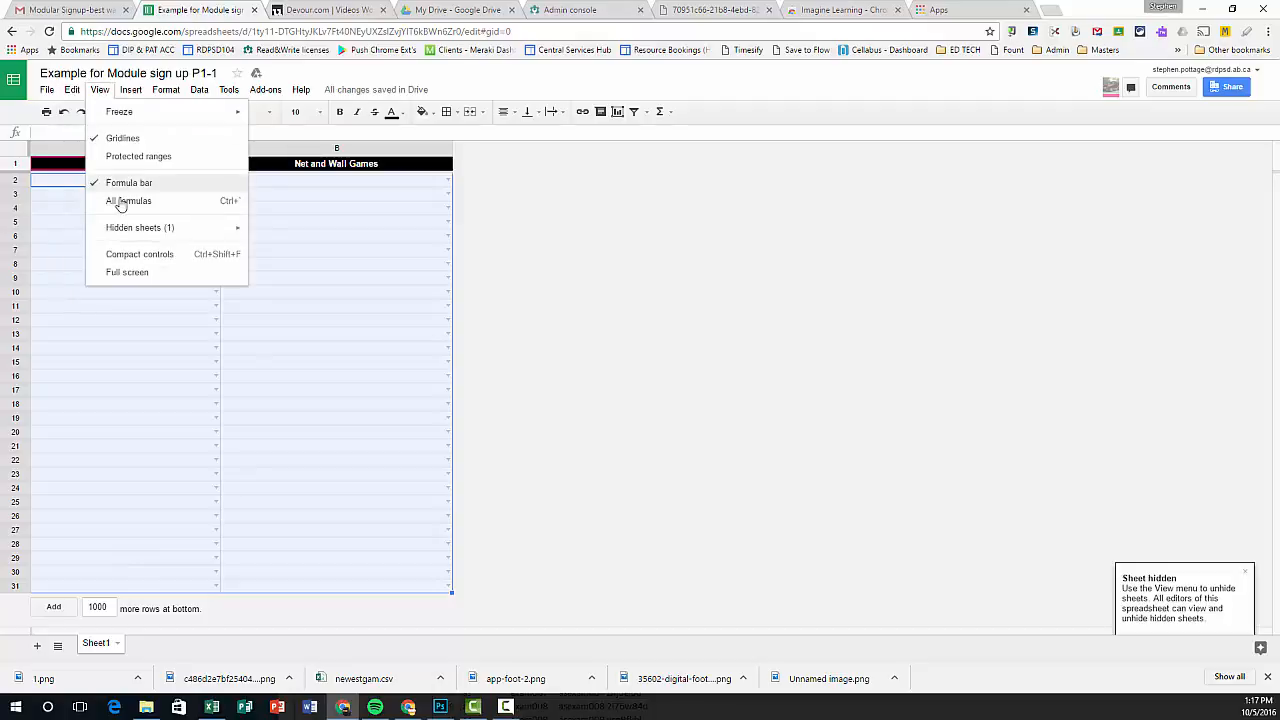
pyautogui.moveTo(133, 232)
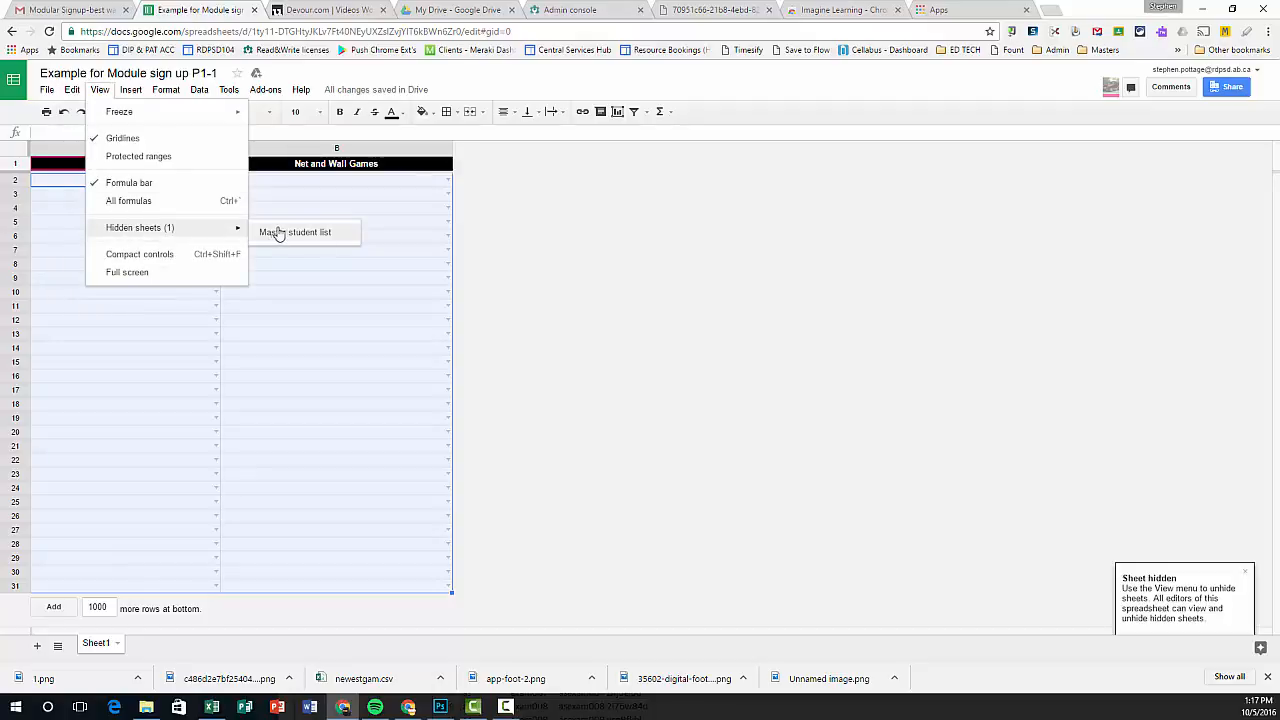
pyautogui.click(587, 322)
pyautogui.click(1246, 572)
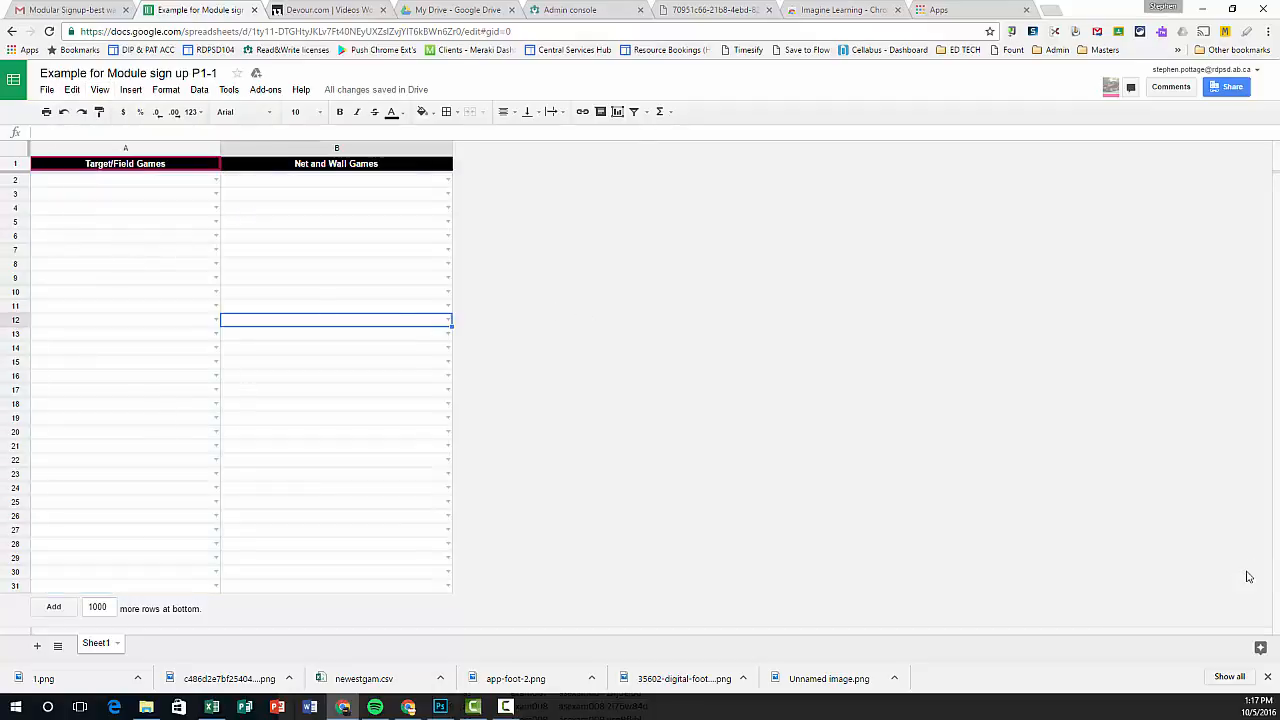
# Test the validation by choosing a student's name in A2 and trying to enter dsfsdfsdf in B7.
pyautogui.click(216, 182)
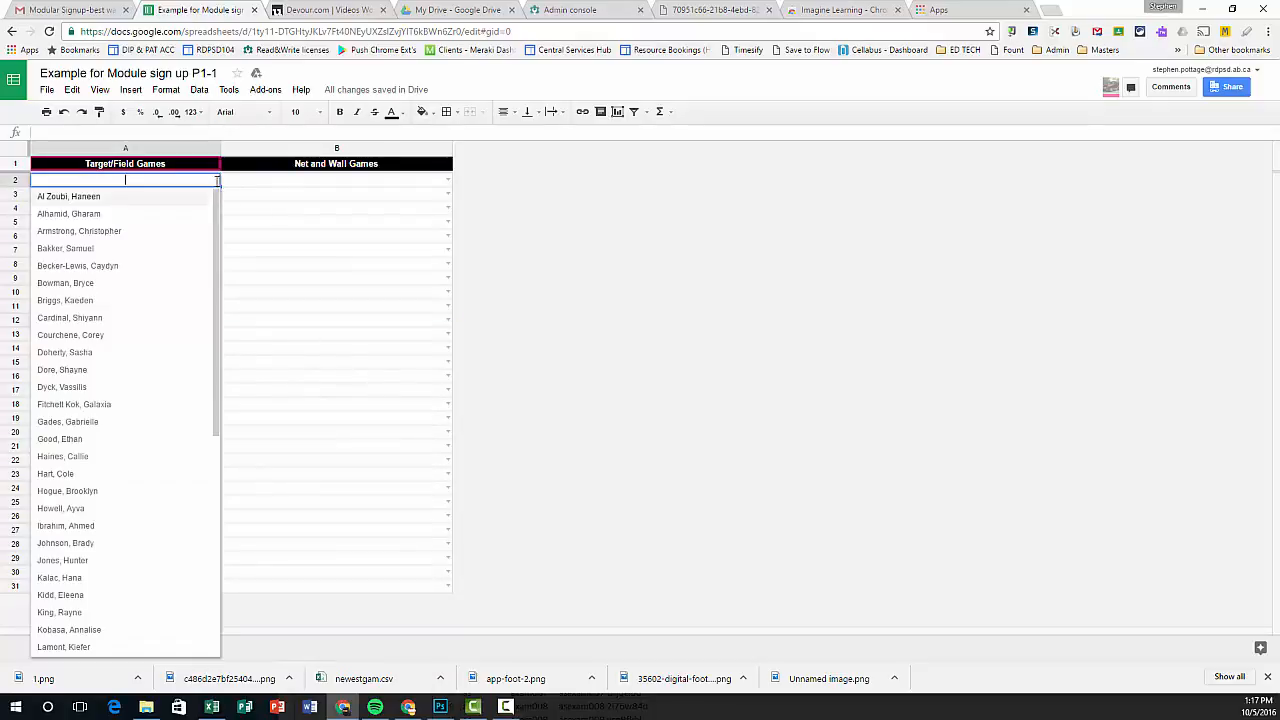
pyautogui.click(69, 317)
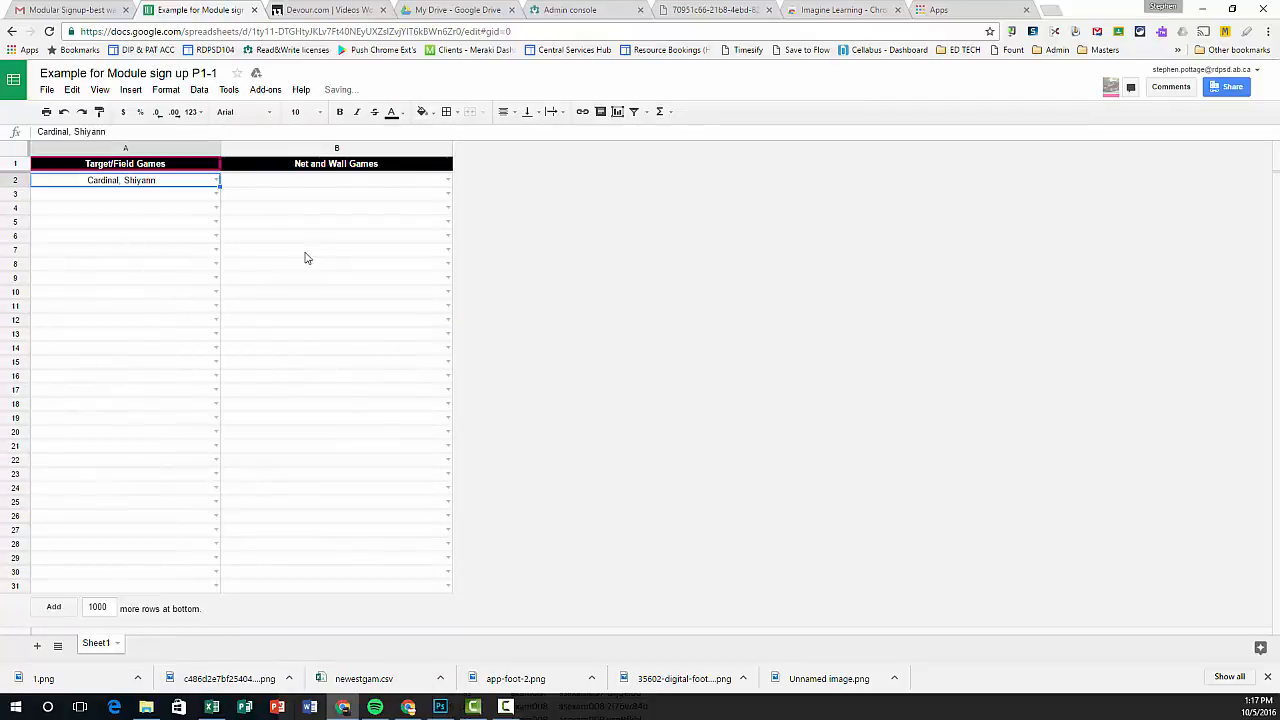
pyautogui.doubleClick(309, 251)
pyautogui.write('dsfsdfsdf')
pyautogui.press('Return')
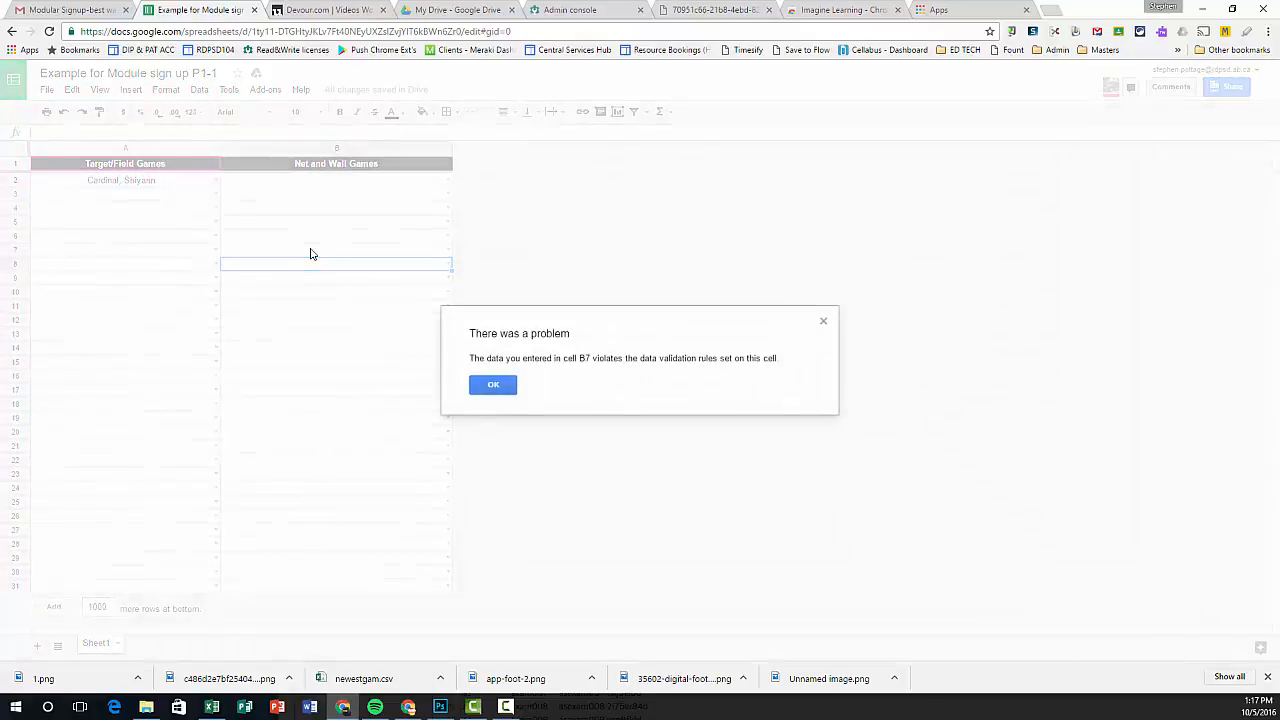
pyautogui.click(500, 385)
# Clear the test student name from cell A2.
pyautogui.click(191, 185)
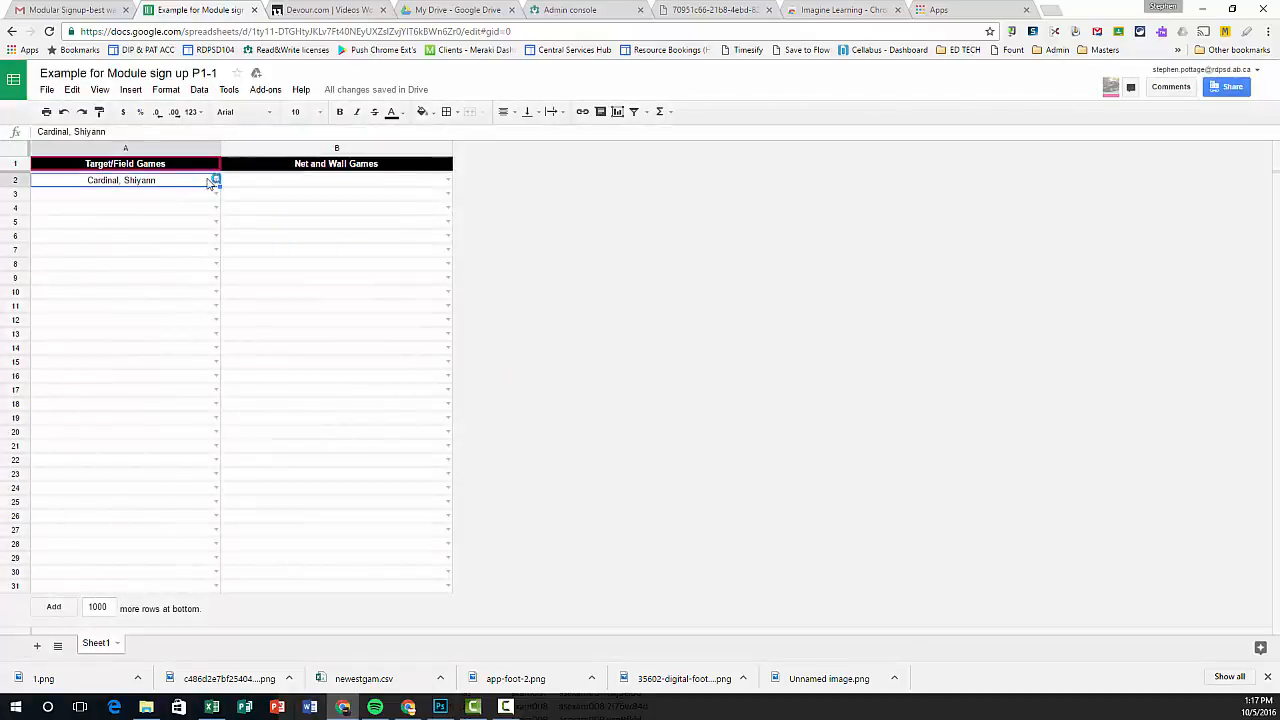
pyautogui.press('Delete')
pyautogui.click(158, 264)
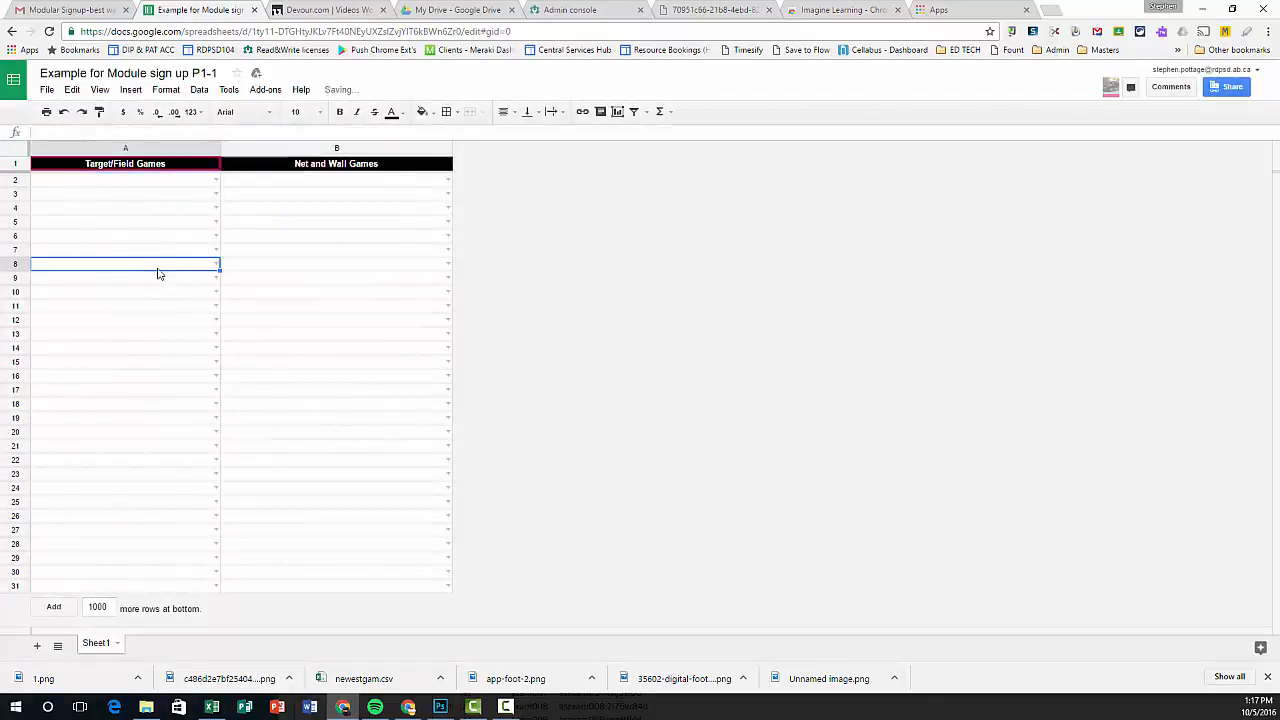
# Duplicate Sheet1 and rename the original sheet Module 1.
pyautogui.click(118, 646)
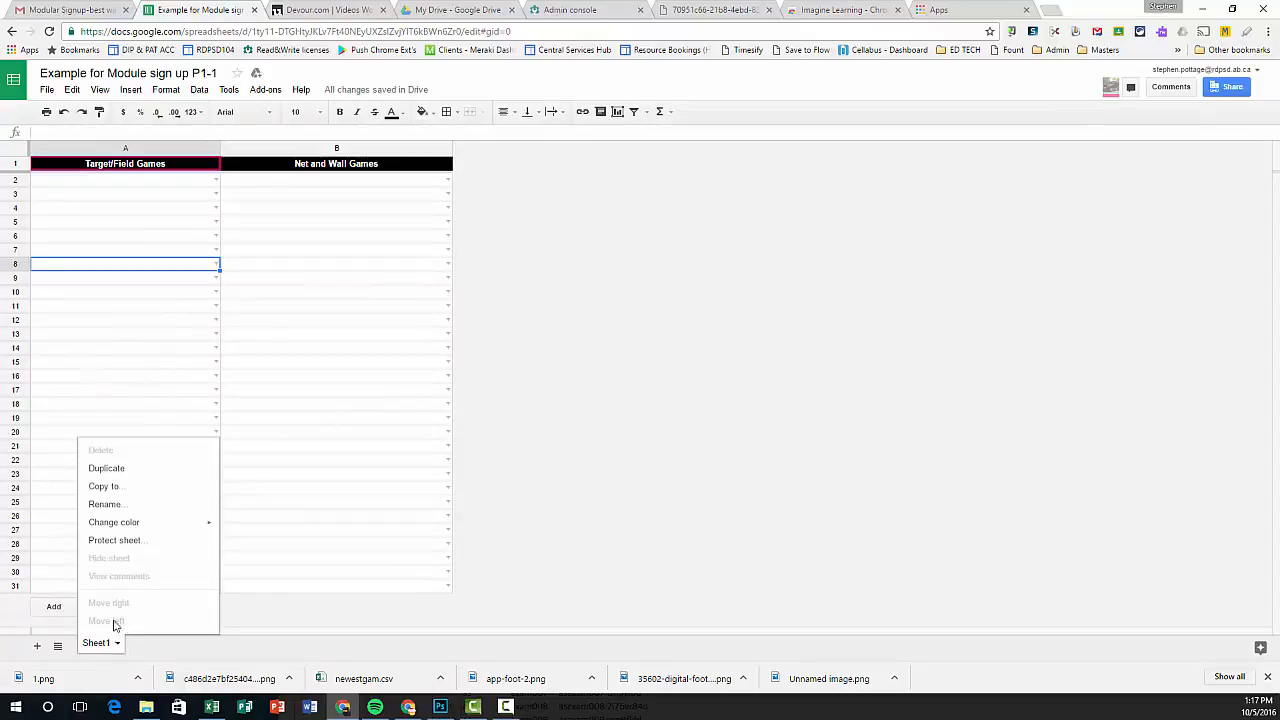
pyautogui.click(106, 468)
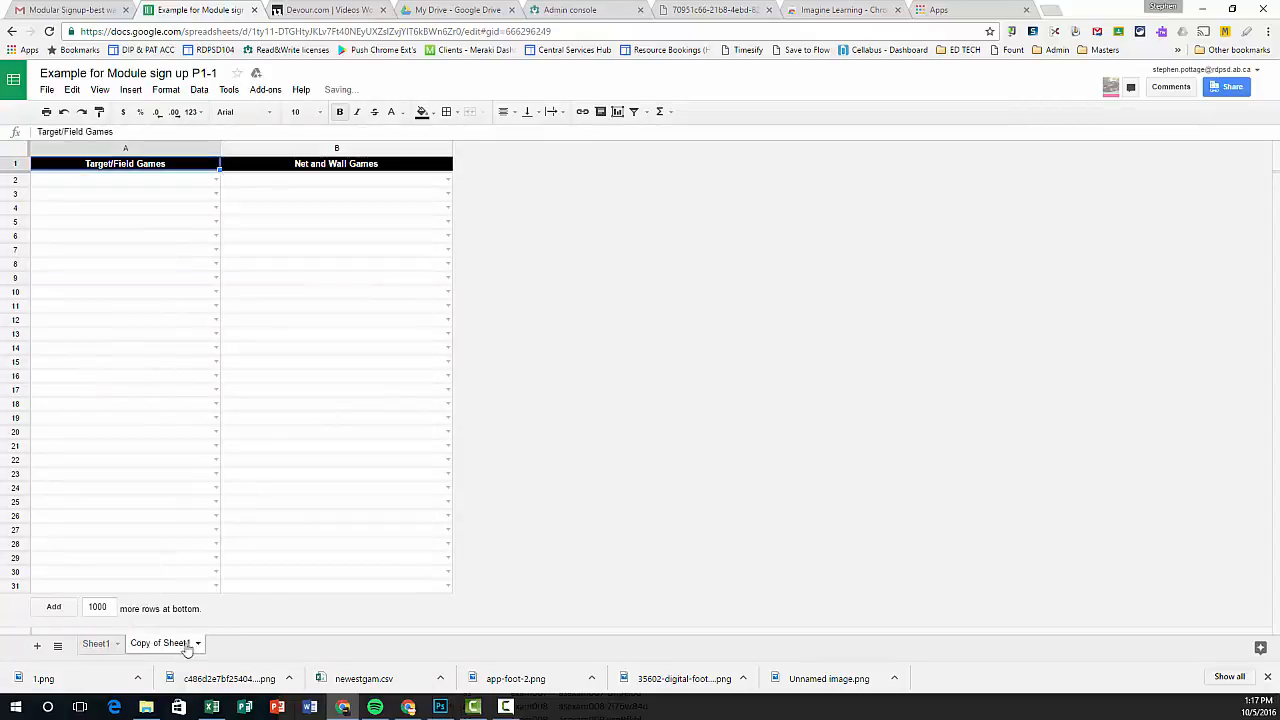
pyautogui.click(117, 644)
pyautogui.click(122, 505)
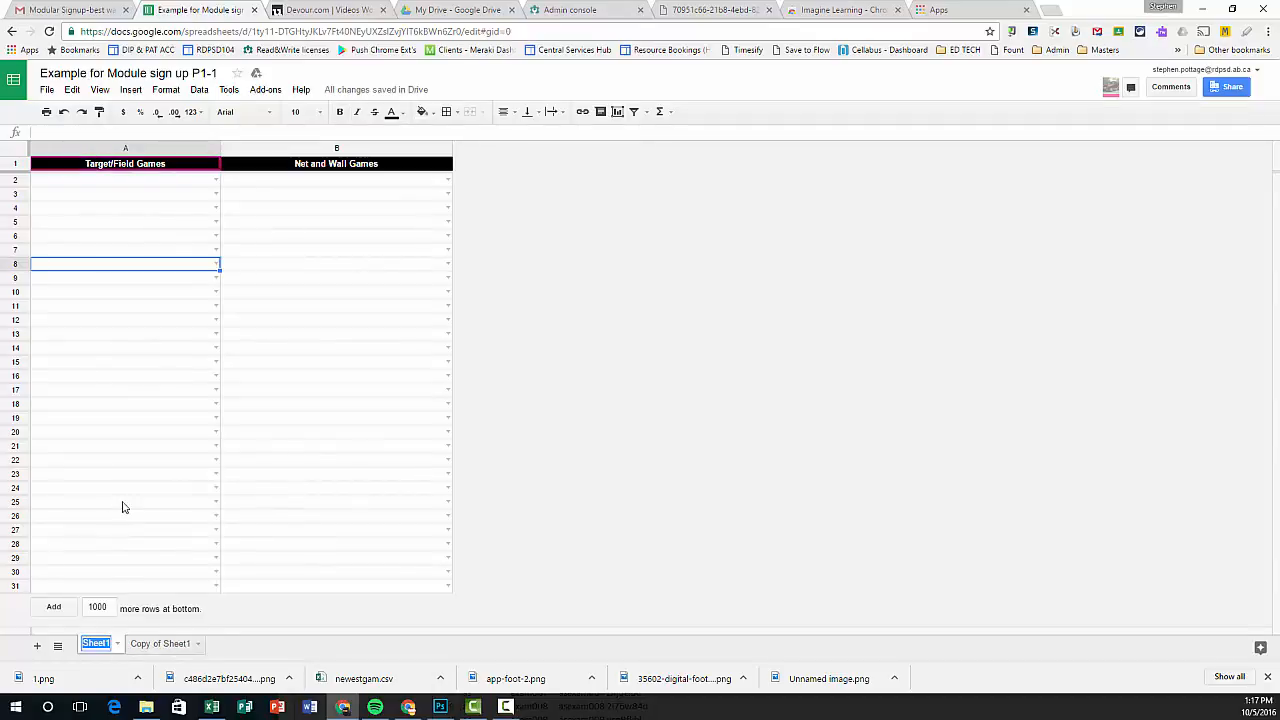
pyautogui.write('Mopdule')
pyautogui.press('BackSpace')
pyautogui.press('BackSpace')
pyautogui.press('BackSpace')
pyautogui.press('BackSpace')
pyautogui.write('ule 1')
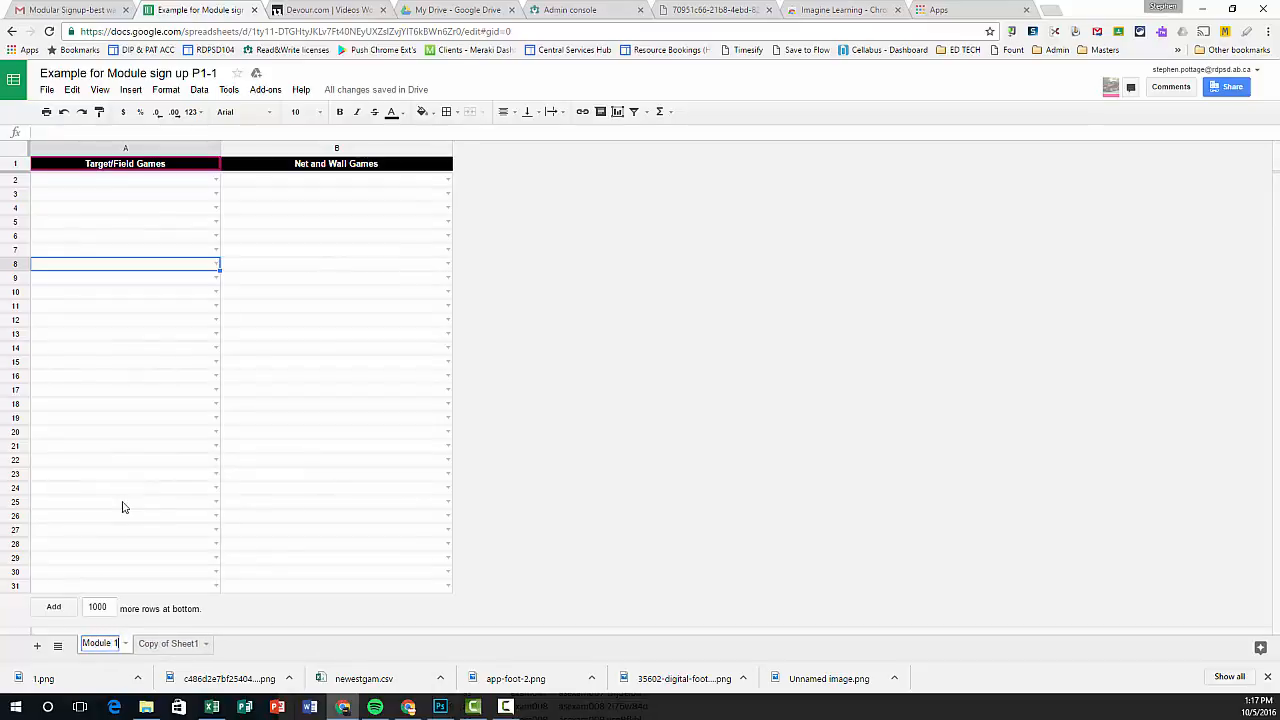
pyautogui.press('Return')
# Rename the copied sheet Module 2 and change its A1 heading to Fitness.
pyautogui.click(202, 644)
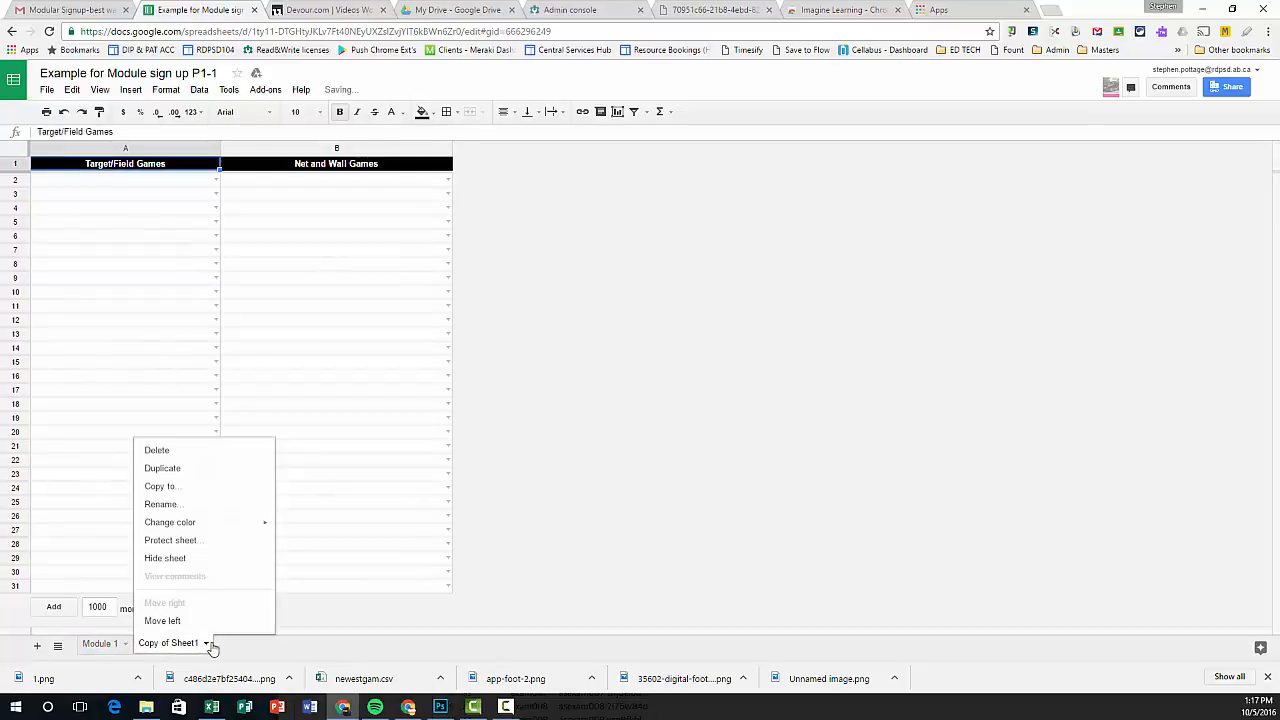
pyautogui.click(167, 505)
pyautogui.write('Module 2')
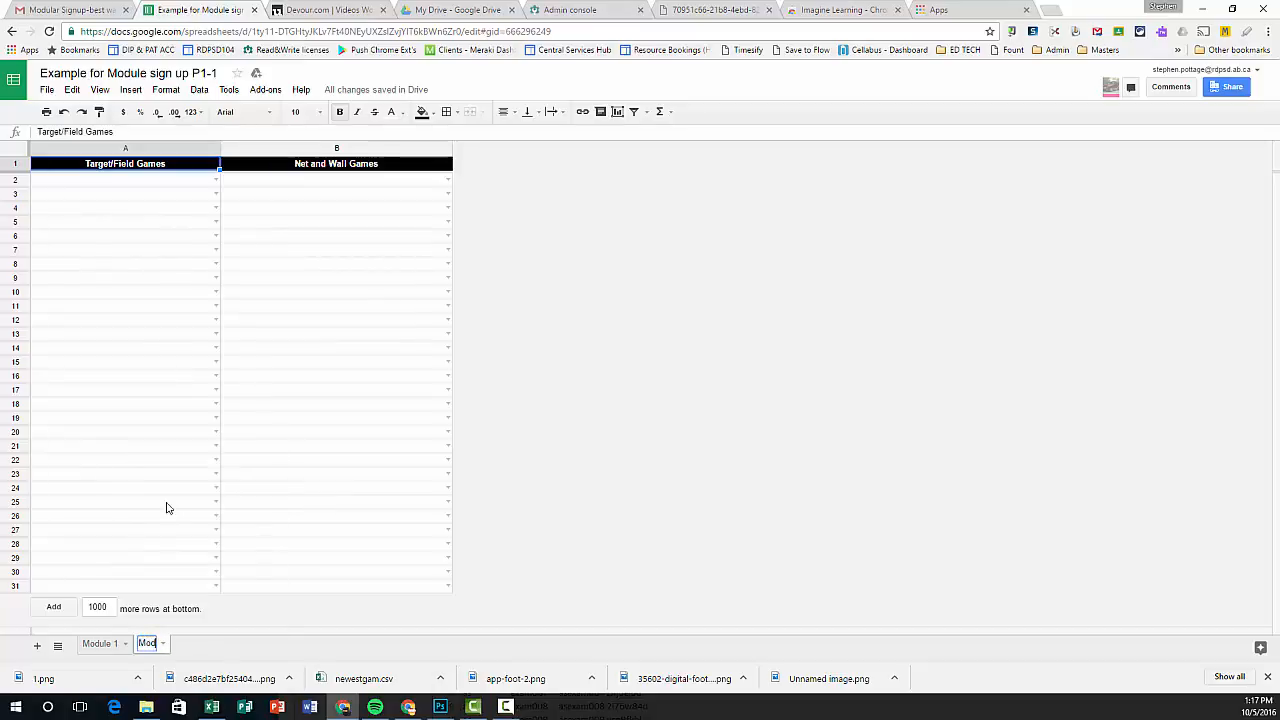
pyautogui.press('Return')
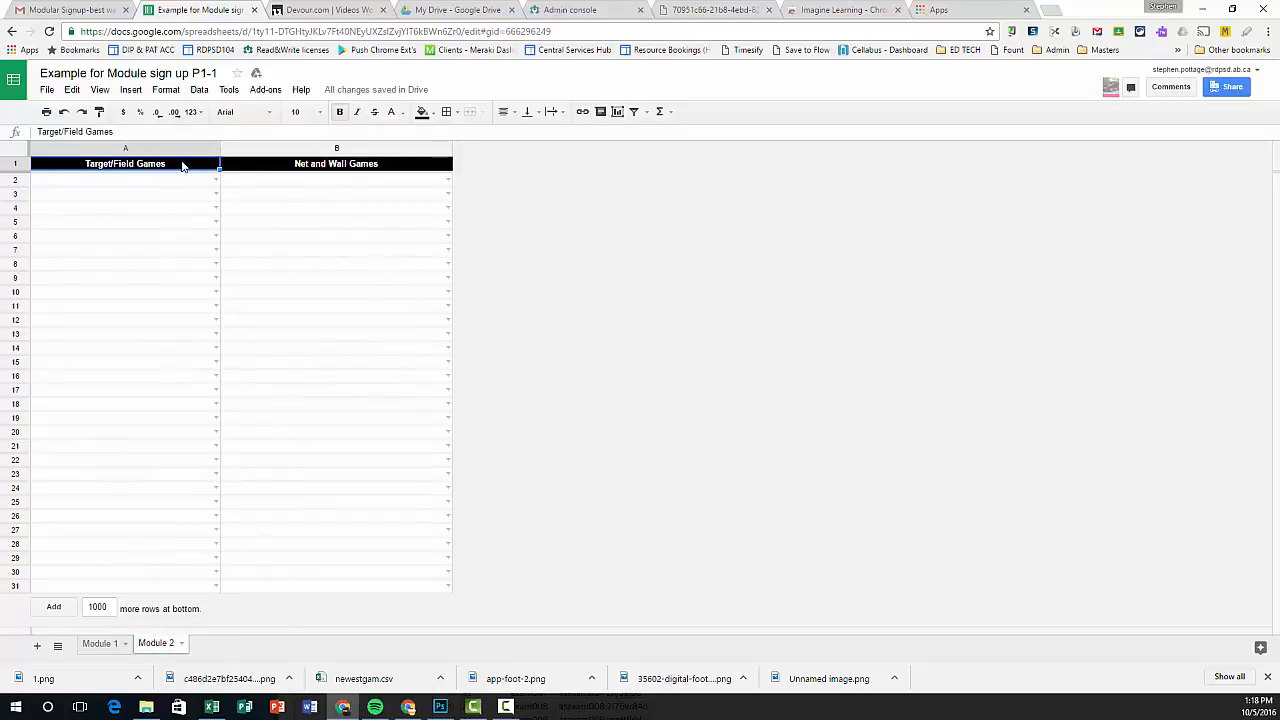
pyautogui.write('Fitness')
pyautogui.press('Return')
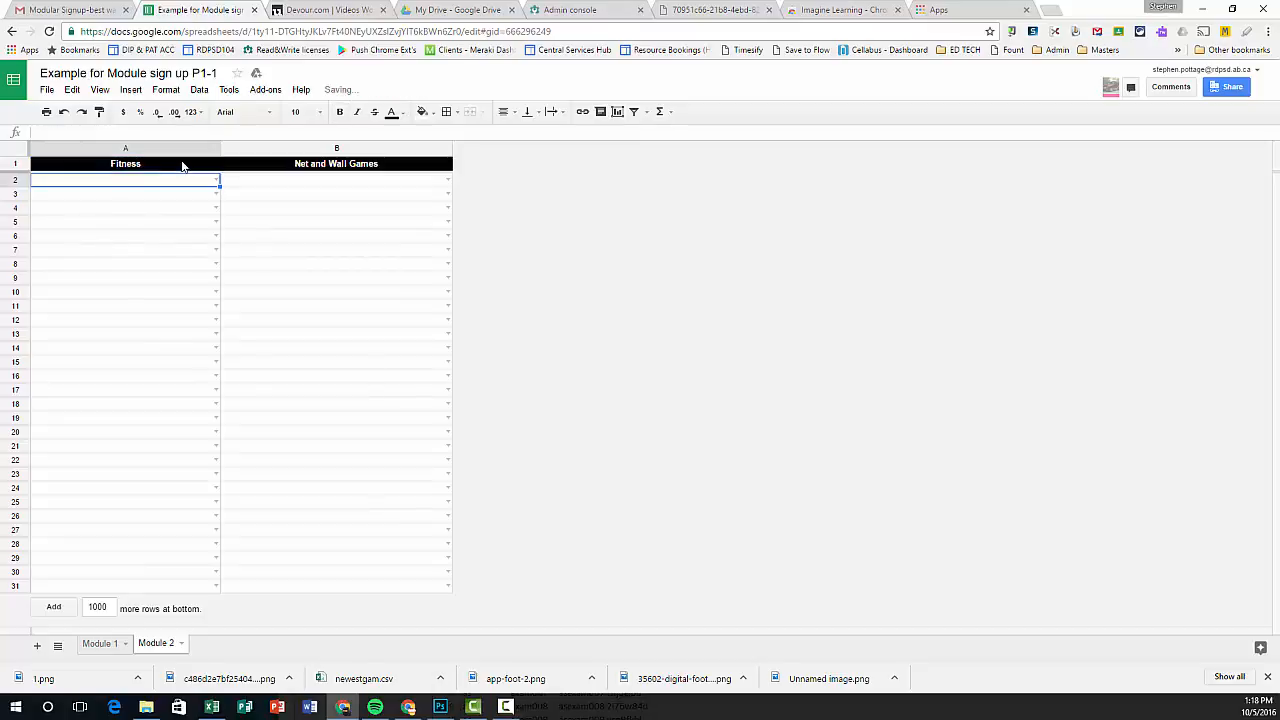
# Test the name list in B3 of Module 2 by choosing a student, and clear the entry.
pyautogui.click(448, 194)
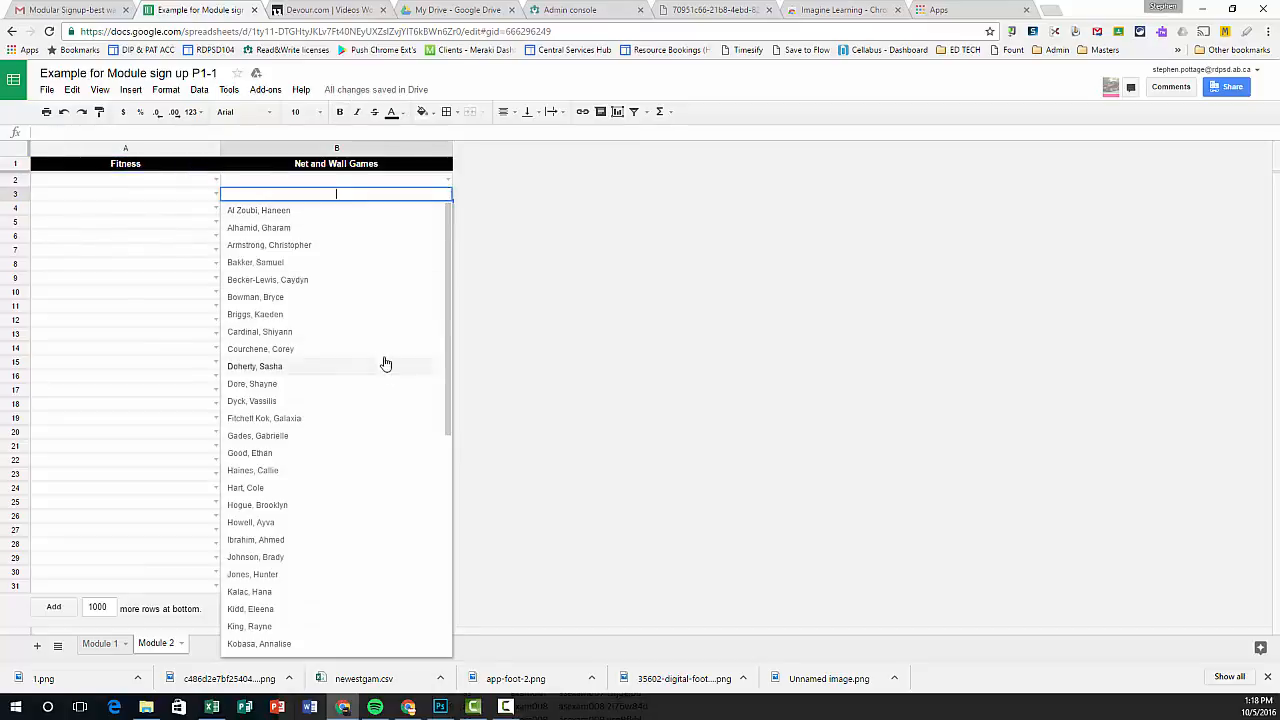
pyautogui.click(348, 368)
pyautogui.press('Delete')
pyautogui.click(306, 322)
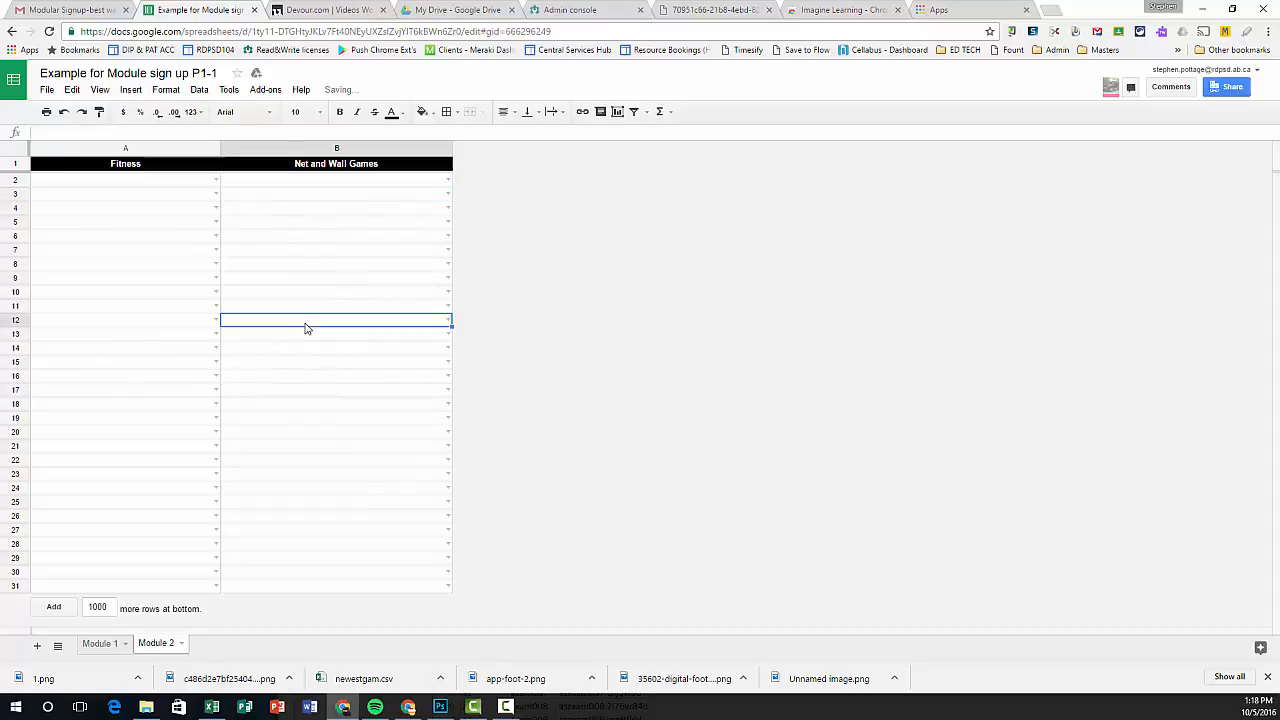
pyautogui.click(183, 648)
pyautogui.click(196, 655)
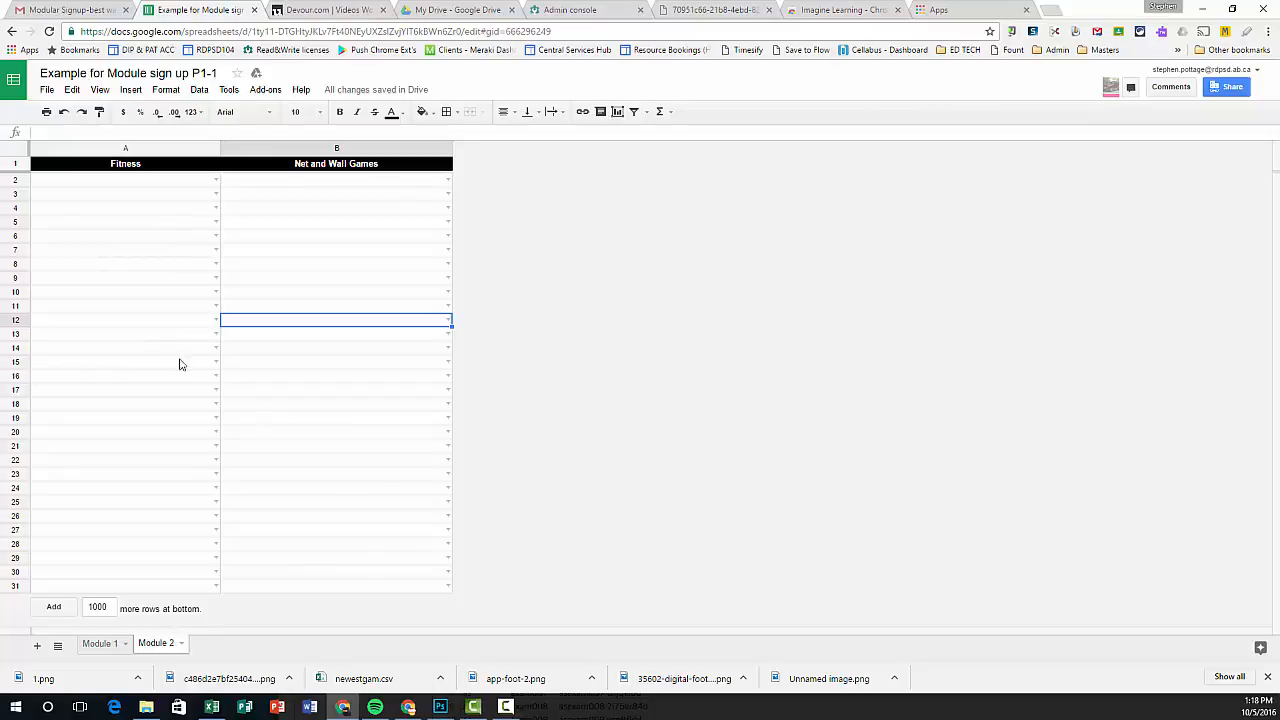
# Rename the spreadsheet Example for Module sign up P1-1 (6A).
pyautogui.click(45, 90)
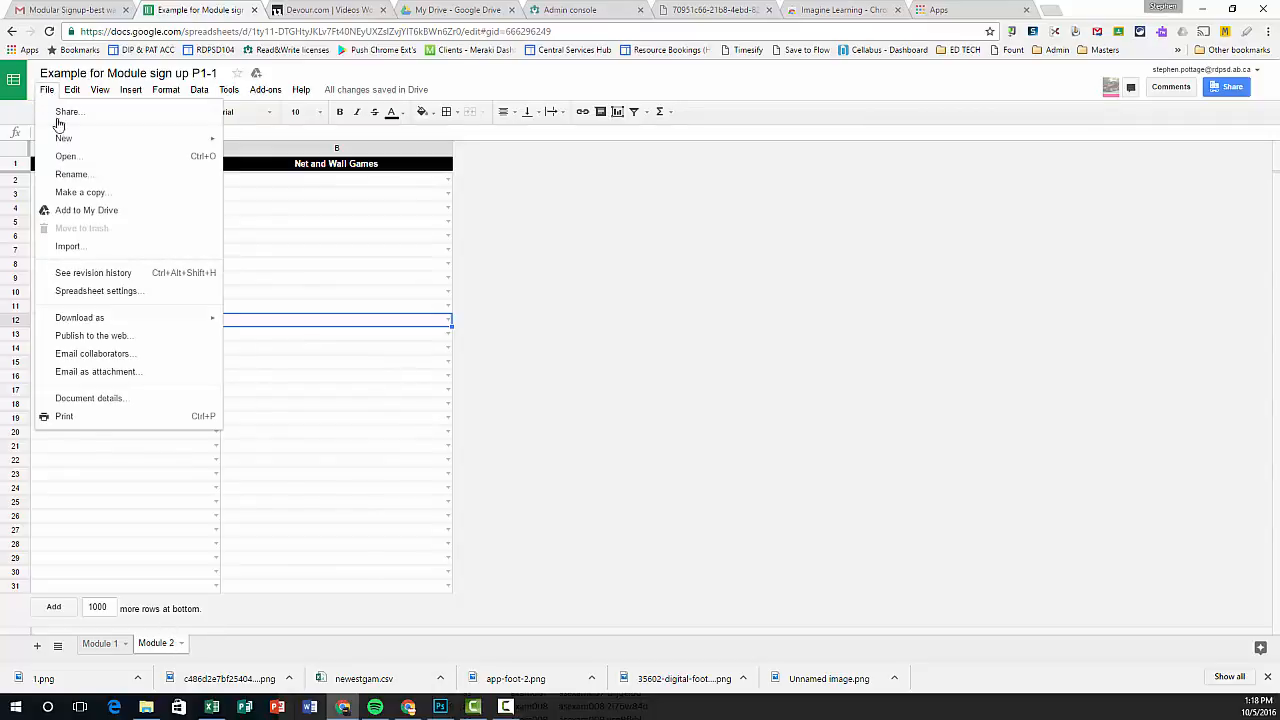
pyautogui.click(152, 88)
pyautogui.click(158, 74)
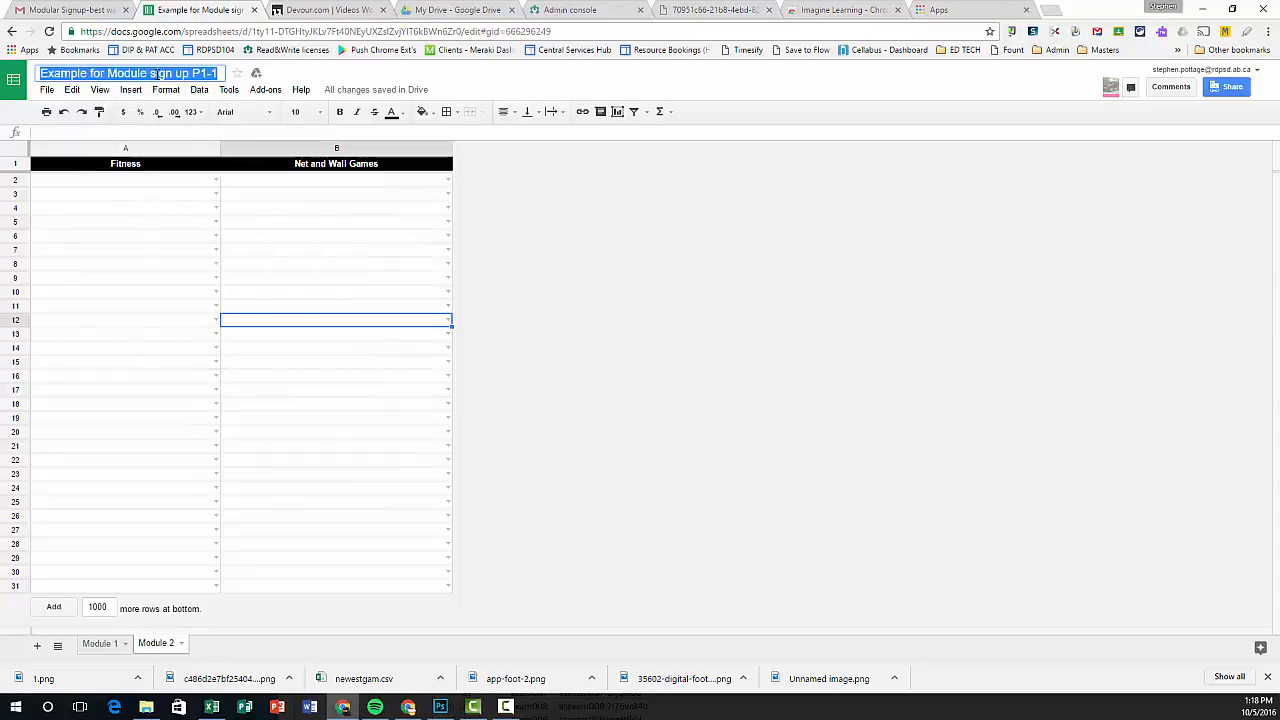
pyautogui.click(160, 74)
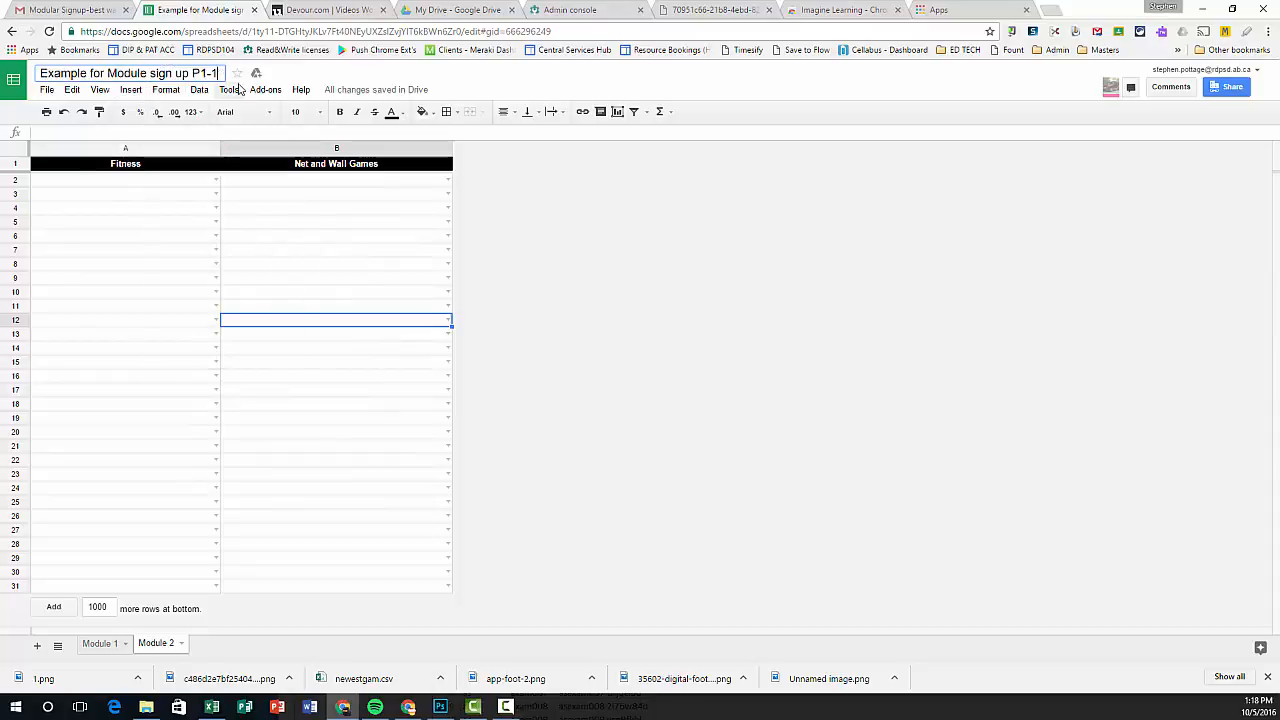
pyautogui.write('(')
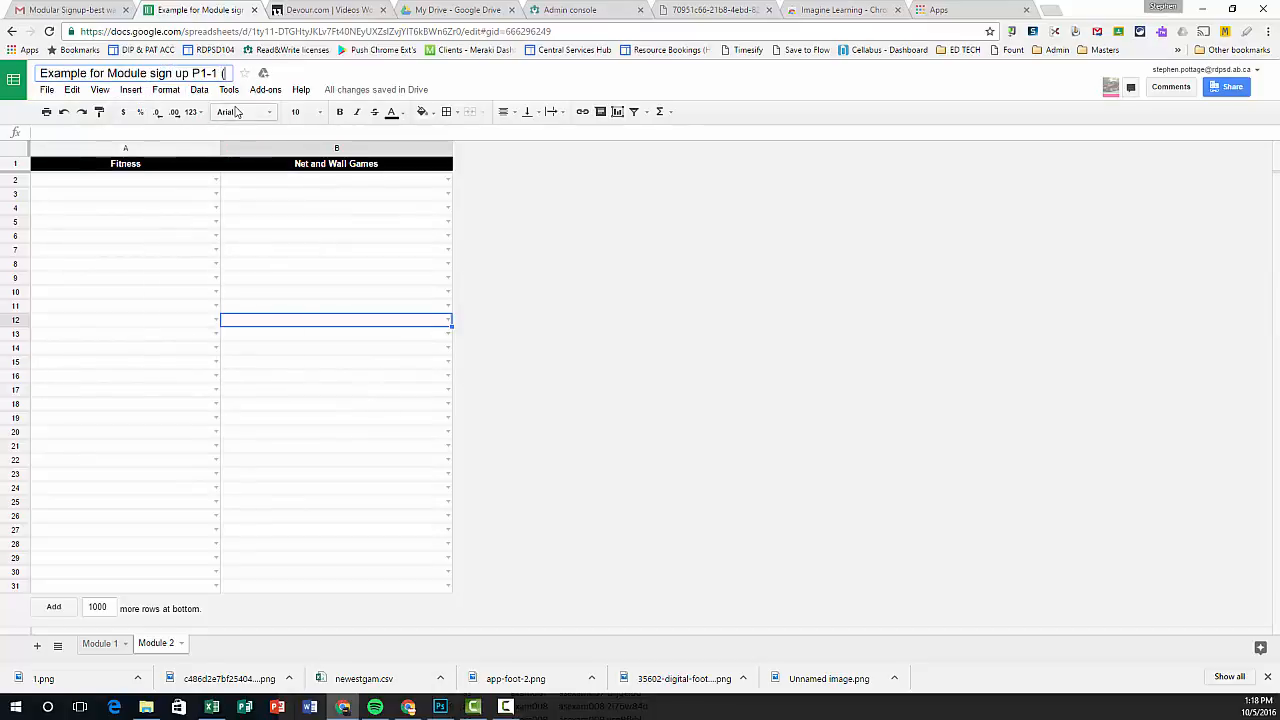
pyautogui.write('6A)')
pyautogui.press('Return')
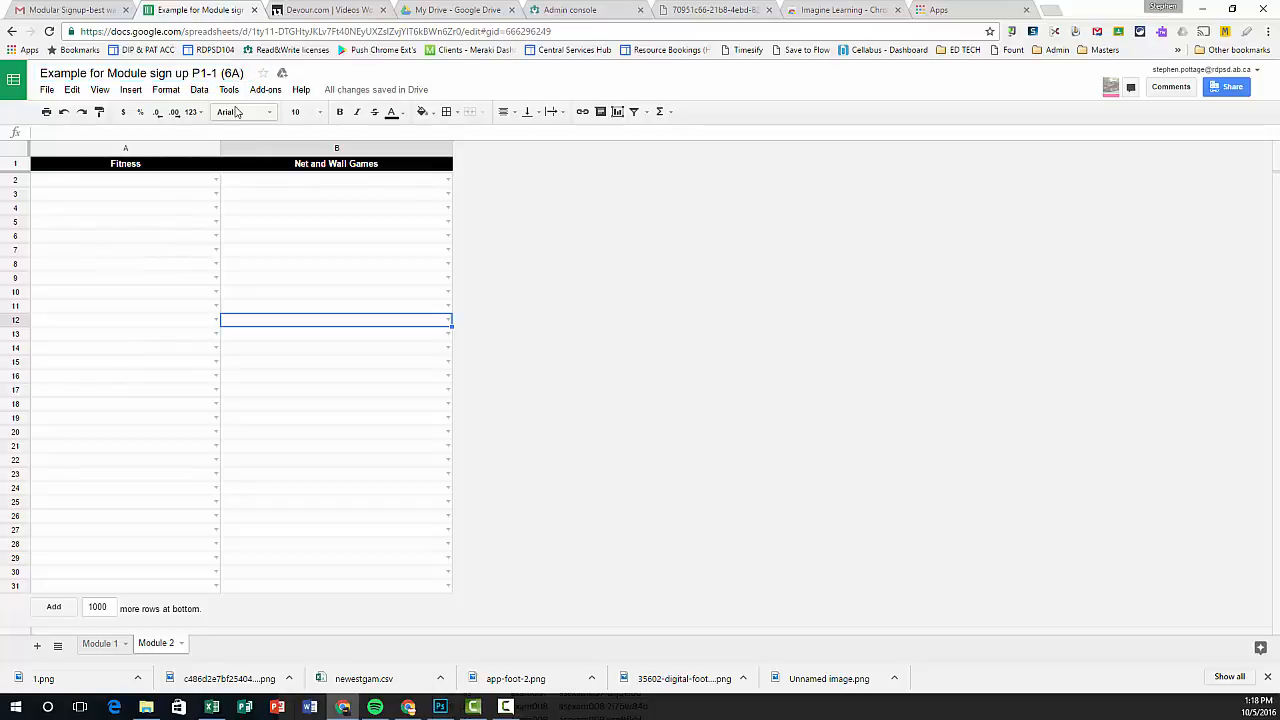
# Make a copy of the spreadsheet in My Drive named Example for Module sign up P1-1 (6B).
pyautogui.click(46, 90)
pyautogui.click(86, 192)
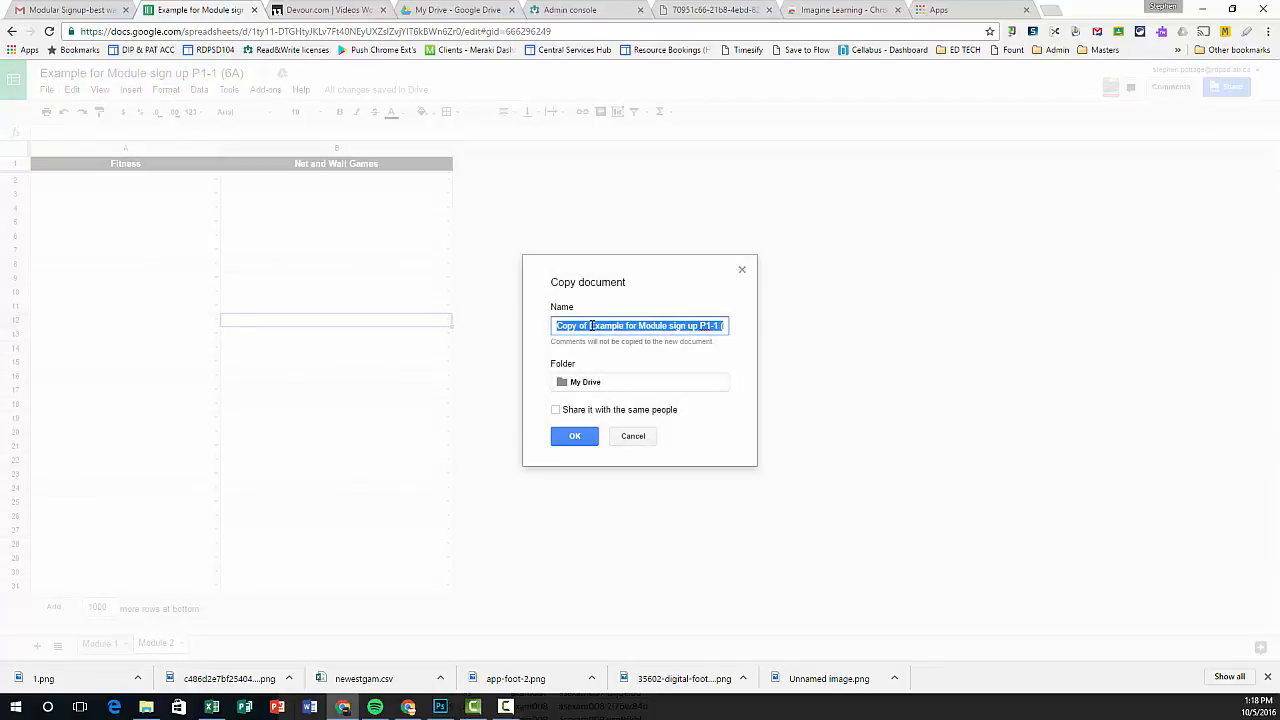
pyautogui.moveTo(592, 330); pyautogui.dragTo(537, 330)
pyautogui.press('BackSpace')
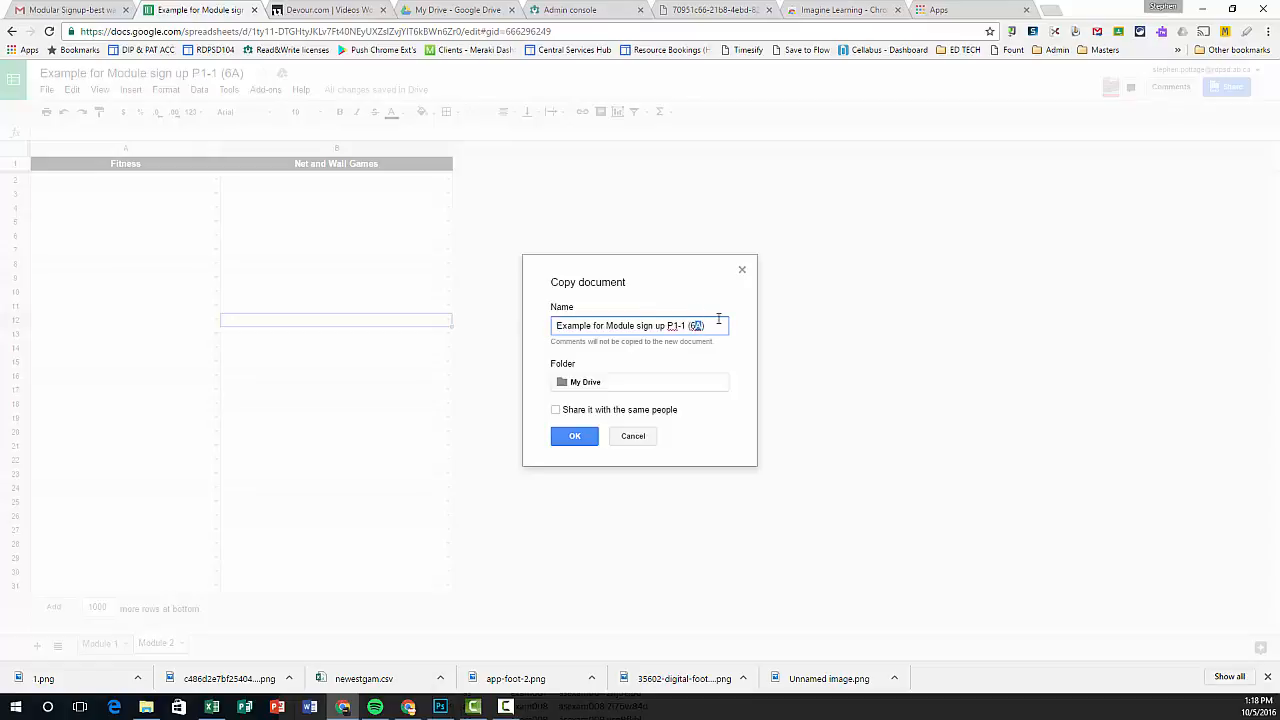
pyautogui.click(580, 438)
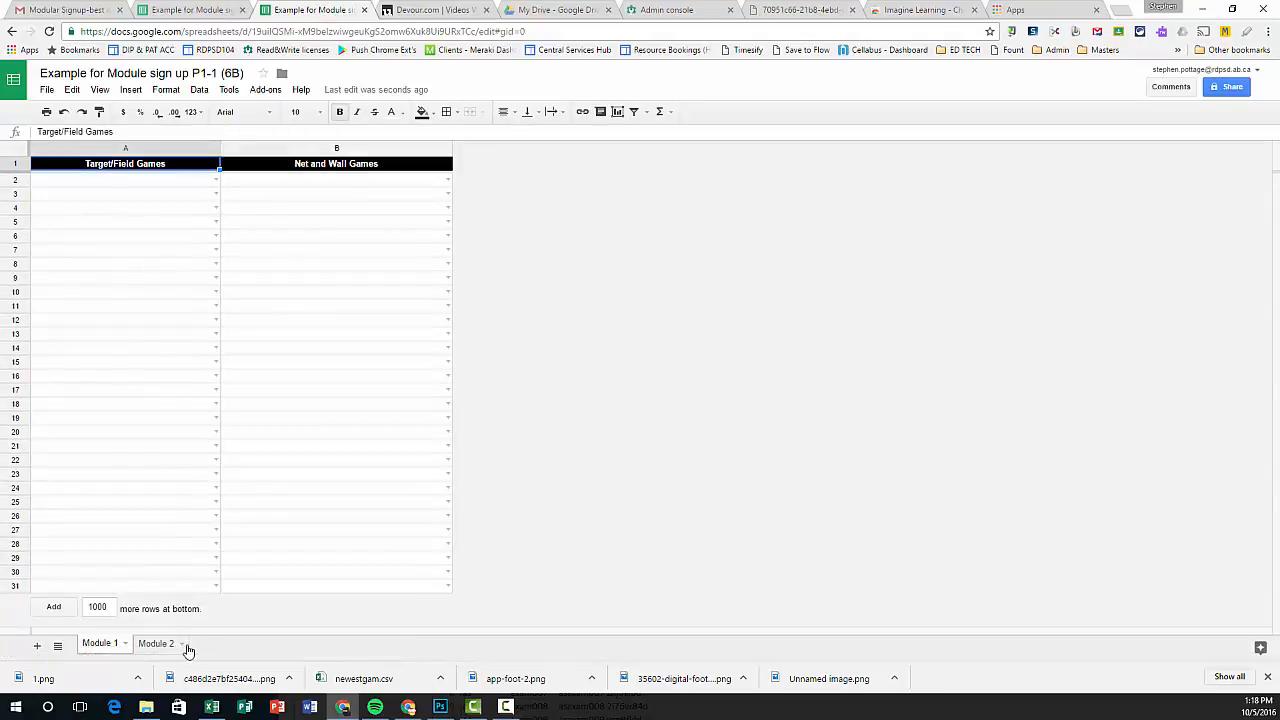
pyautogui.click(131, 91)
pyautogui.moveTo(100, 90)
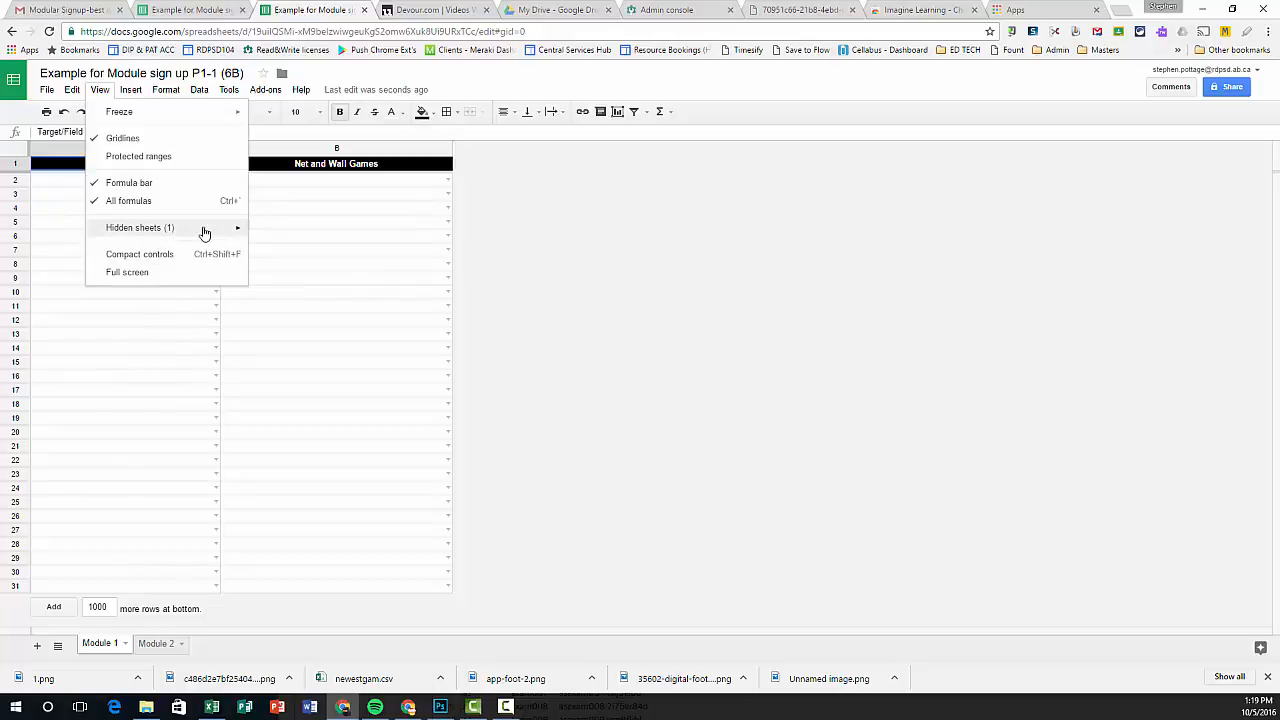
pyautogui.click(410, 265)
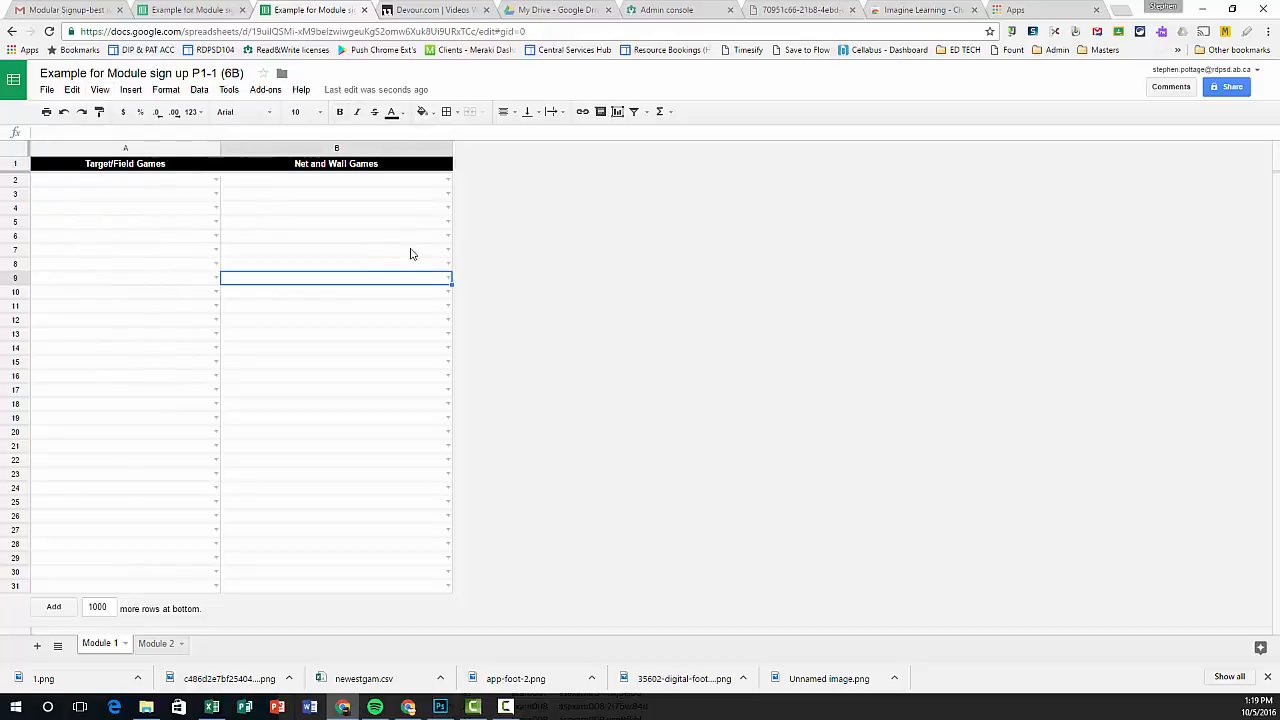
# Test the name list in B6 of Module 1 by choosing a student, and clear the entry.
pyautogui.click(448, 236)
pyautogui.click(349, 357)
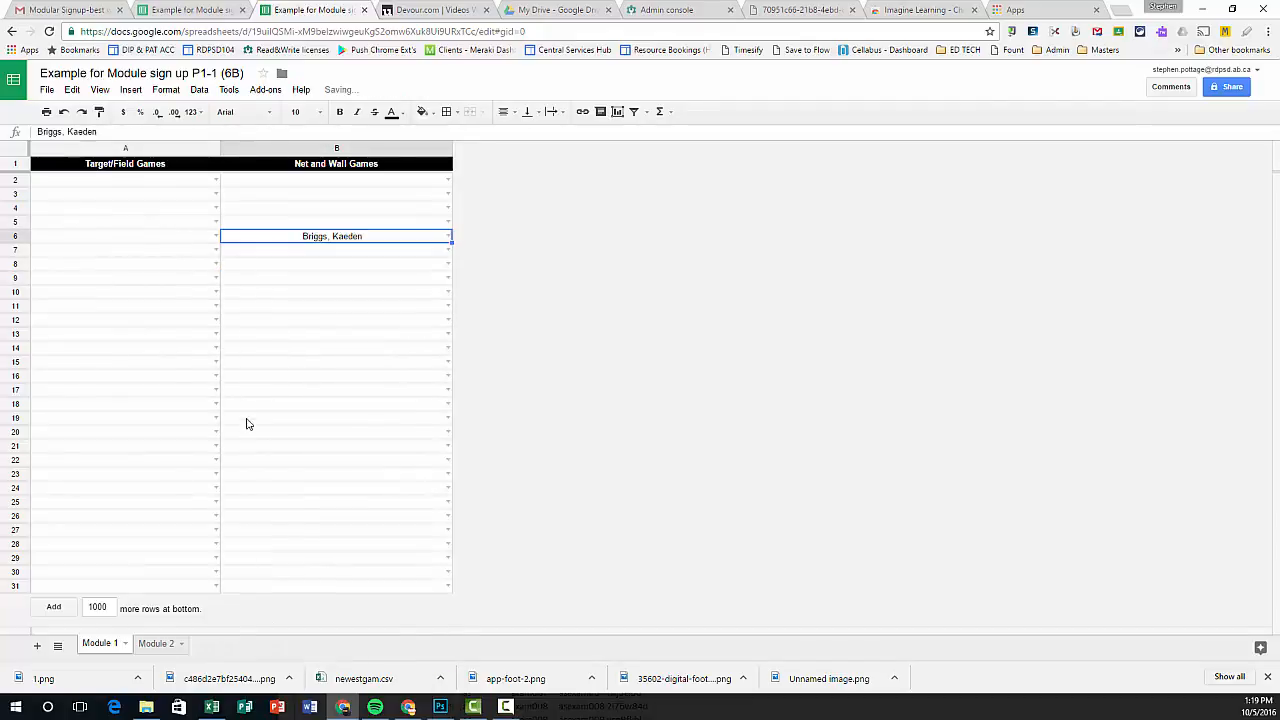
pyautogui.press('Delete')
pyautogui.click(300, 364)
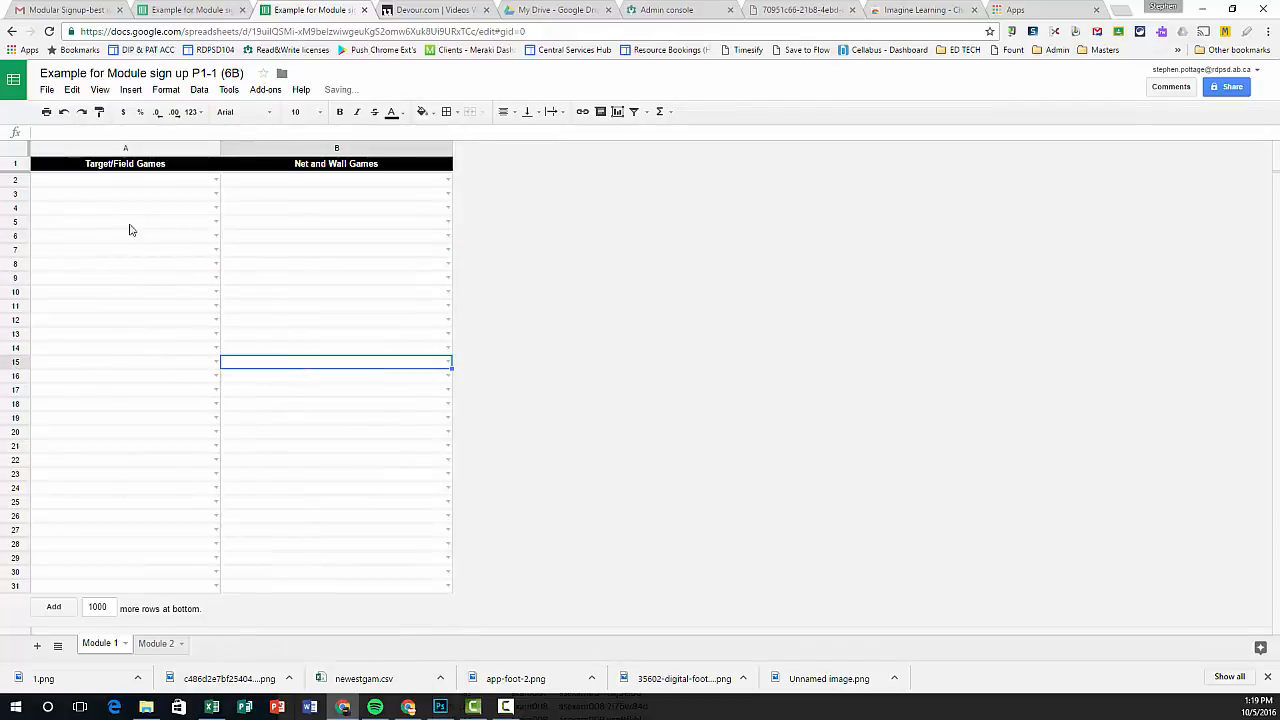
# Unhide the Master student list sheet to review its column of student names, and hide the sheet again.
pyautogui.click(135, 90)
pyautogui.moveTo(106, 91)
pyautogui.moveTo(146, 232)
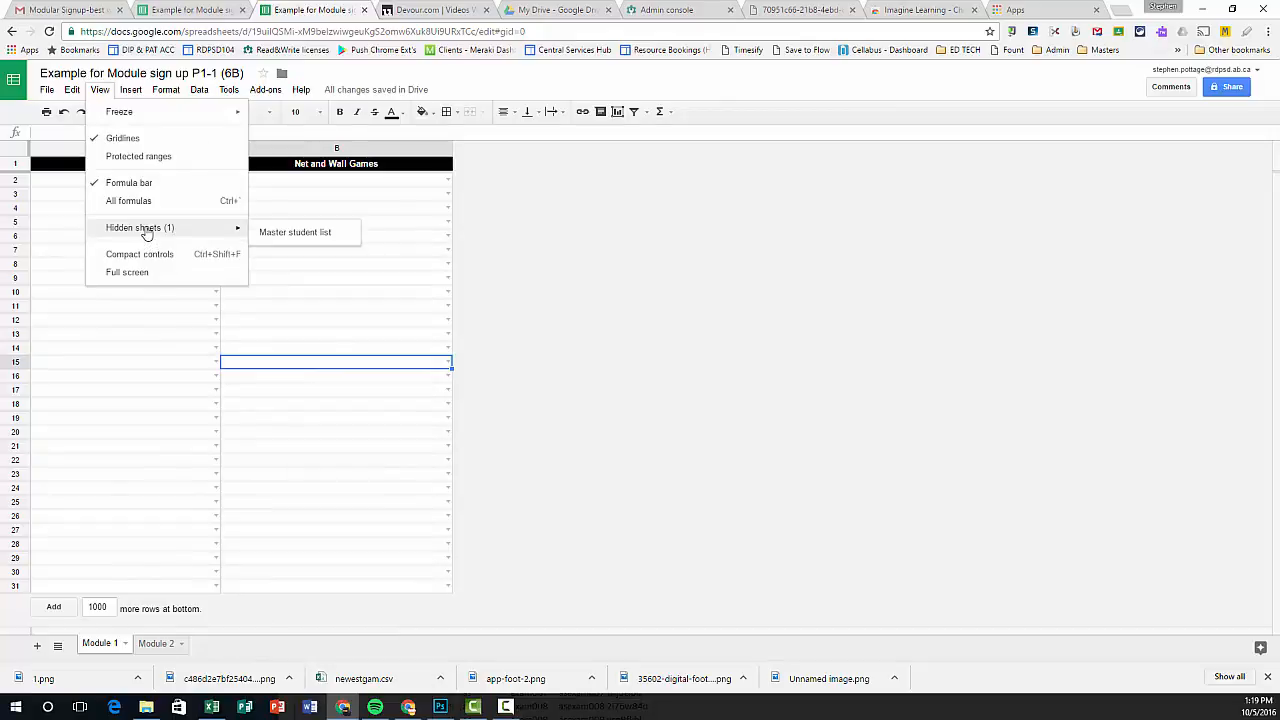
pyautogui.click(281, 238)
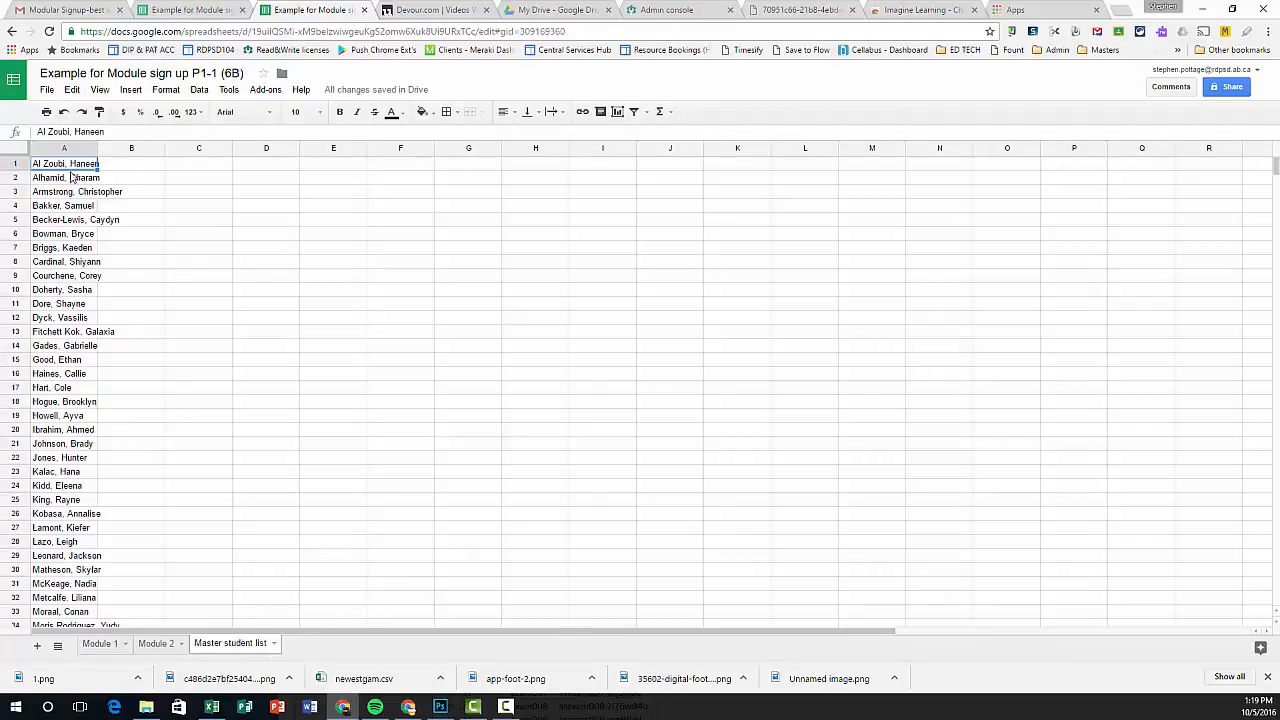
pyautogui.scroll(-5, 72, 177)
pyautogui.scroll(5, 62, 341)
pyautogui.scroll(-11, 76, 462)
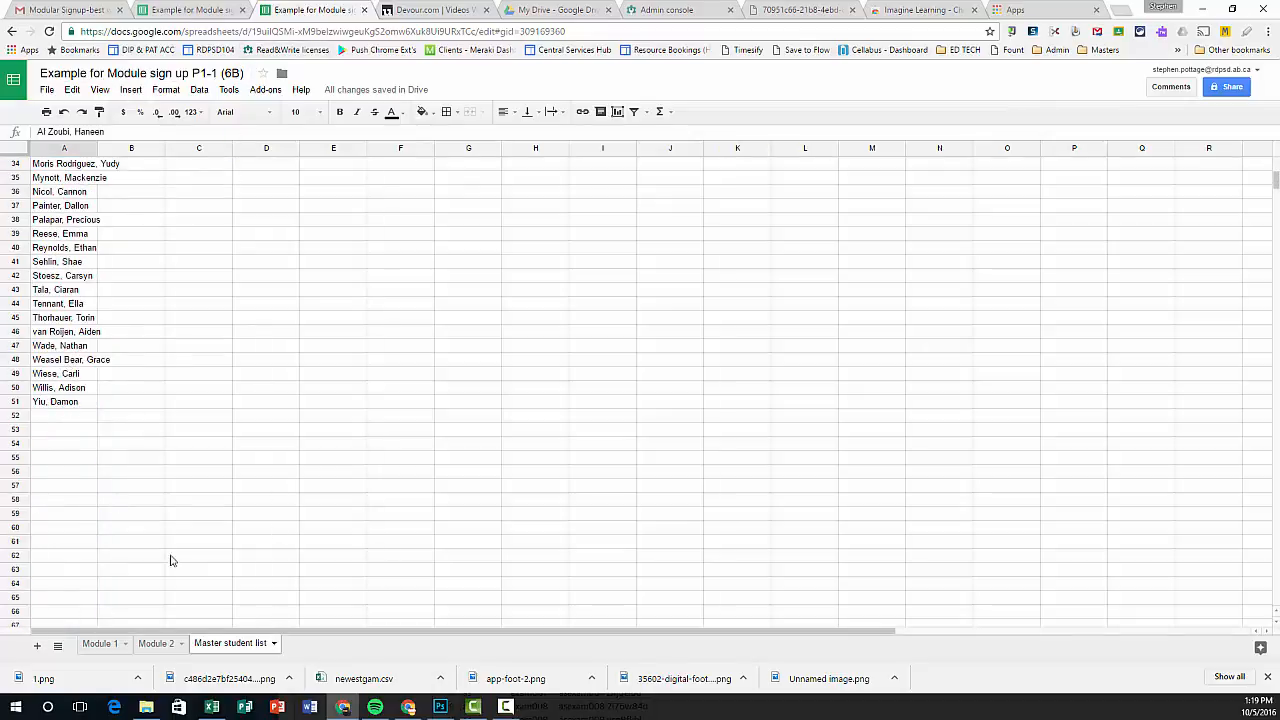
pyautogui.click(277, 648)
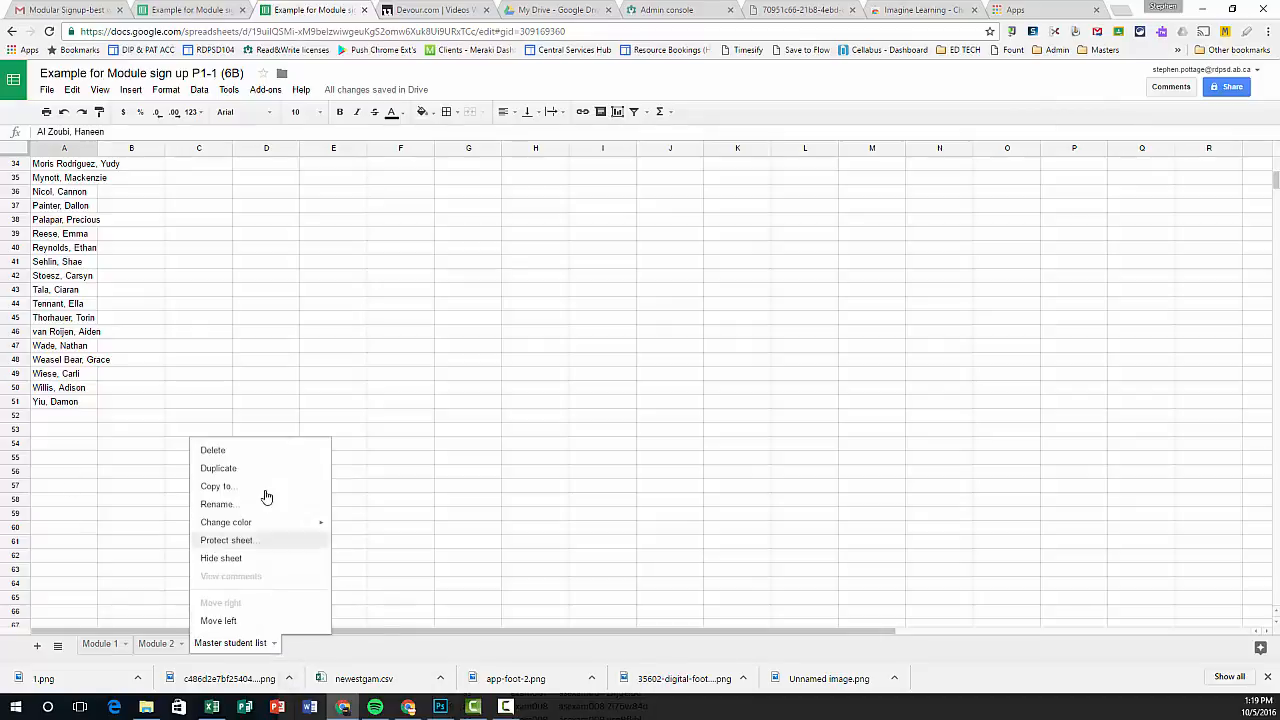
pyautogui.click(246, 556)
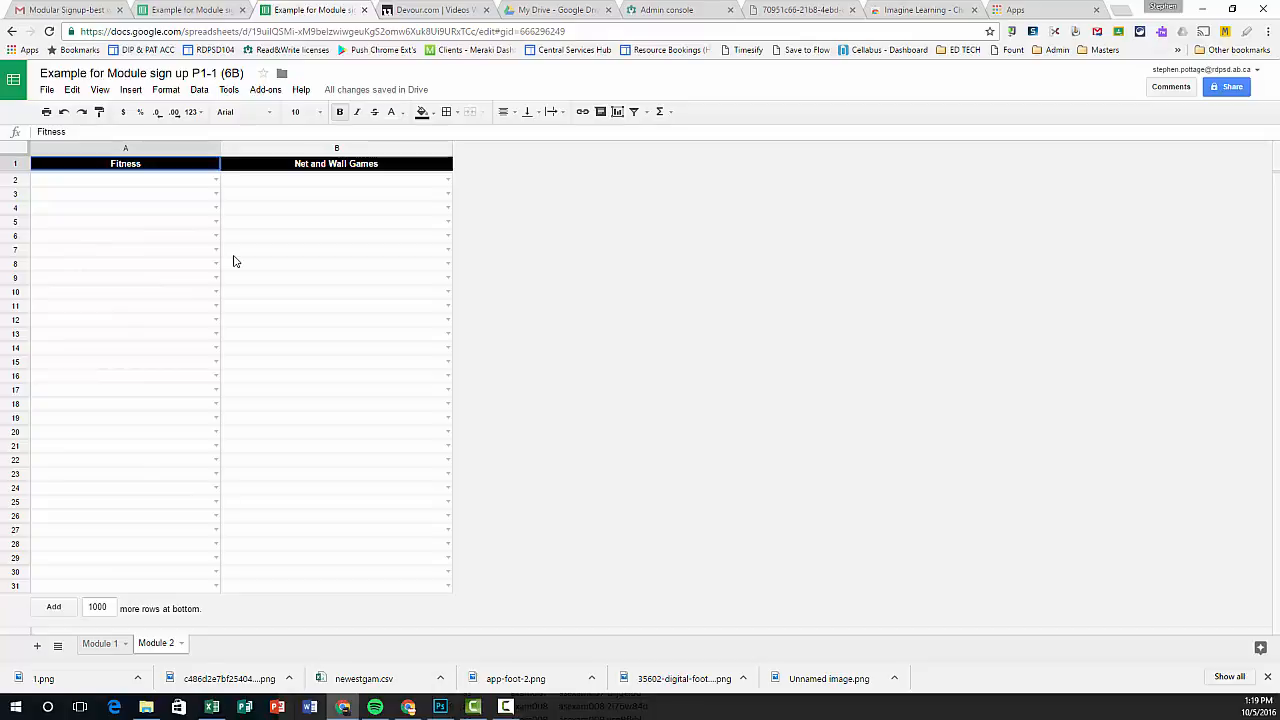
# View the name choices offered in A6 of Module 2 and close the list without choosing a student.
pyautogui.click(216, 236)
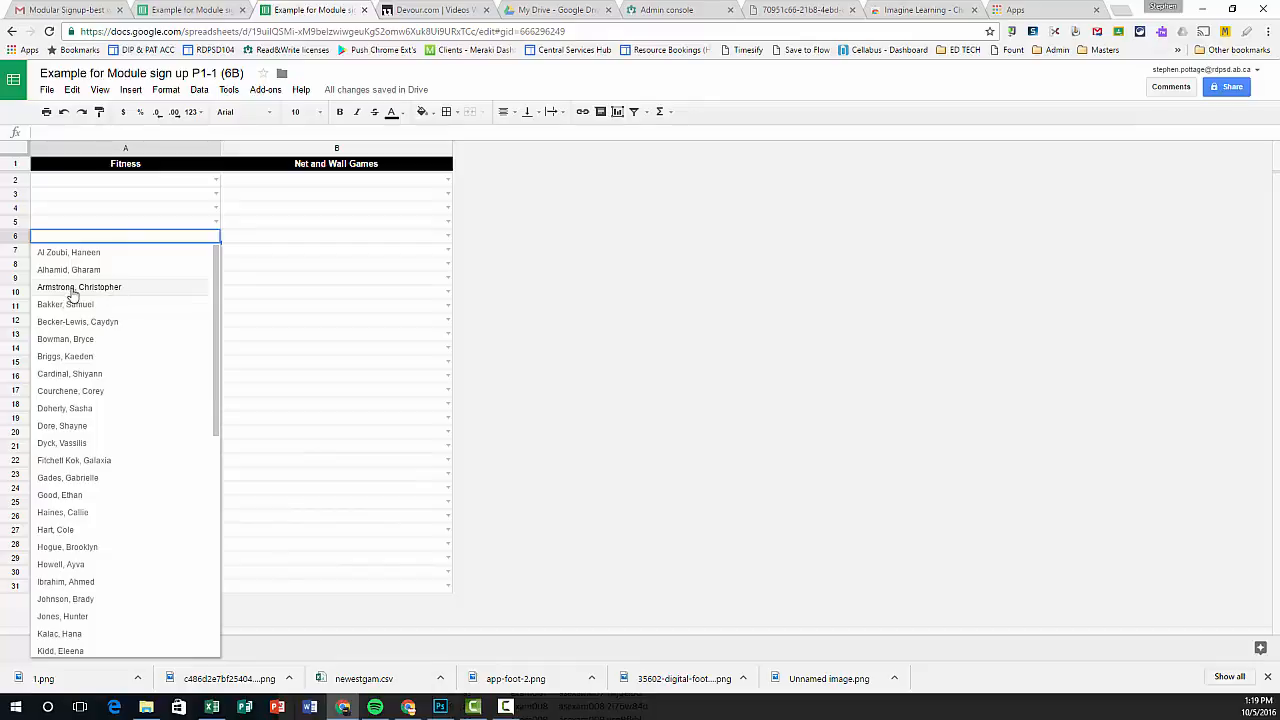
pyautogui.click(289, 297)
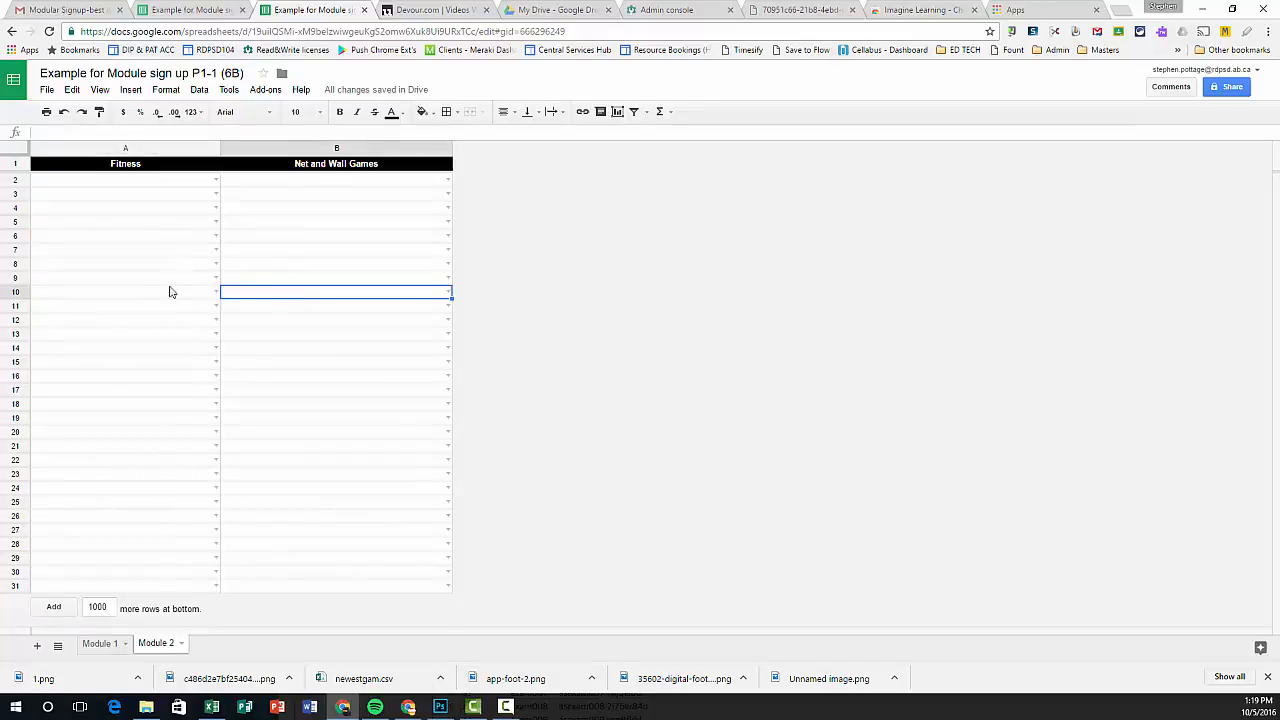